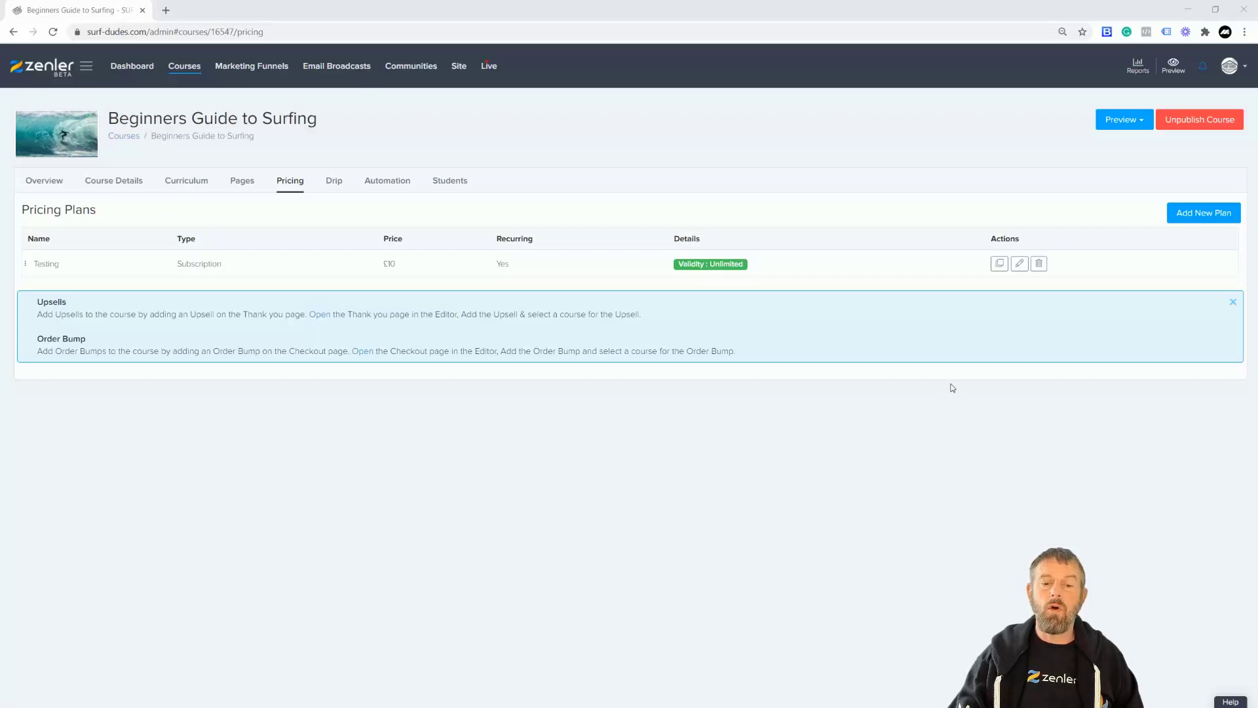
# Review the Testing plan's settings, leaving its price of 10 unchanged.
pyautogui.click(1020, 262)
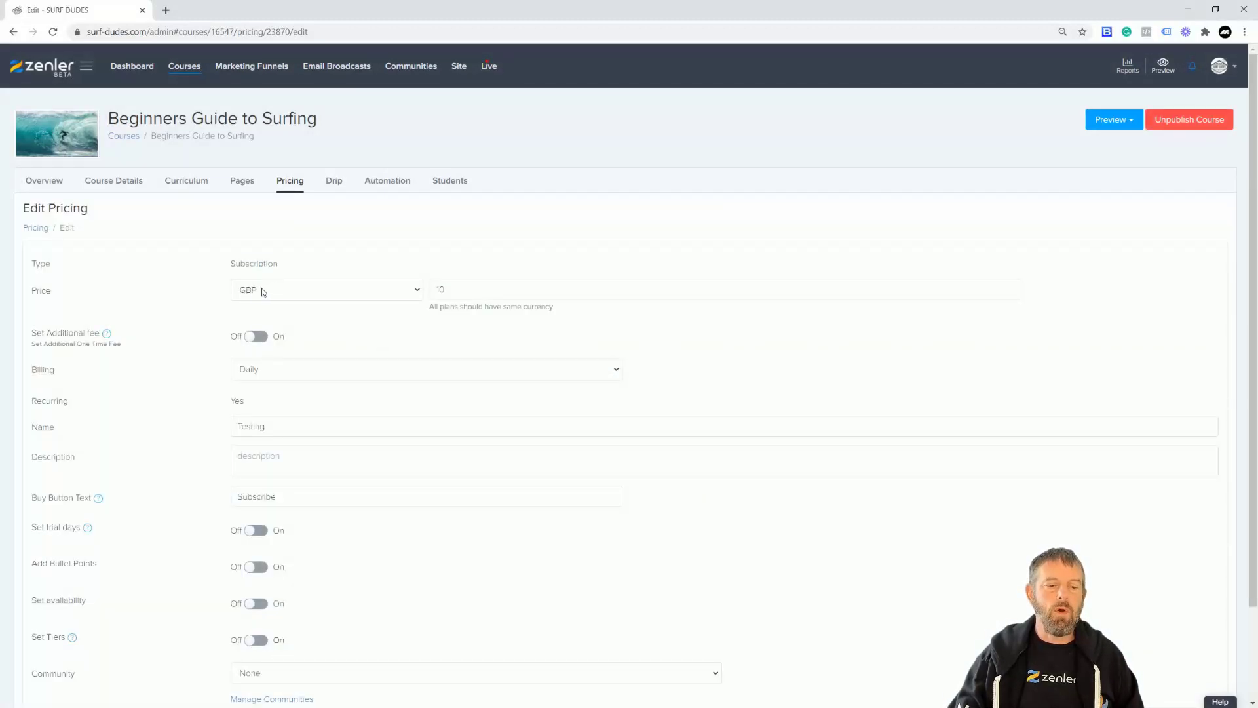
pyautogui.doubleClick(438, 290)
pyautogui.click(371, 329)
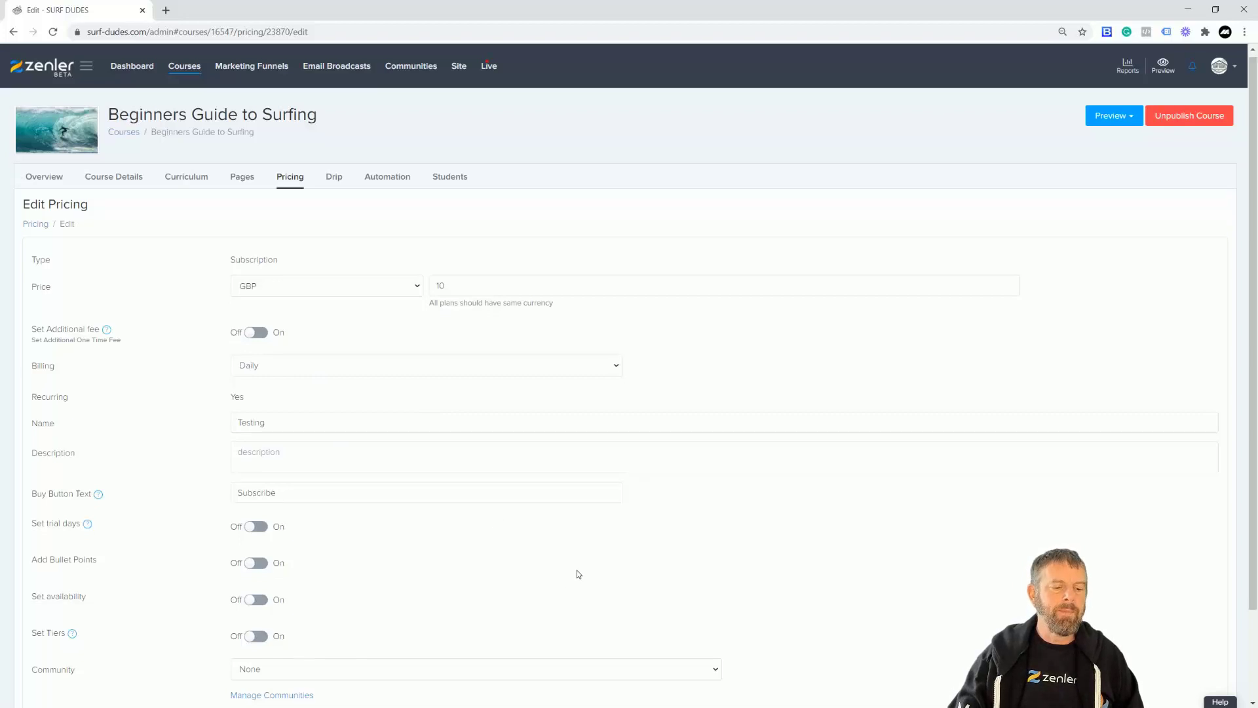
pyautogui.scroll(-2, 576, 562)
pyautogui.scroll(2, 577, 561)
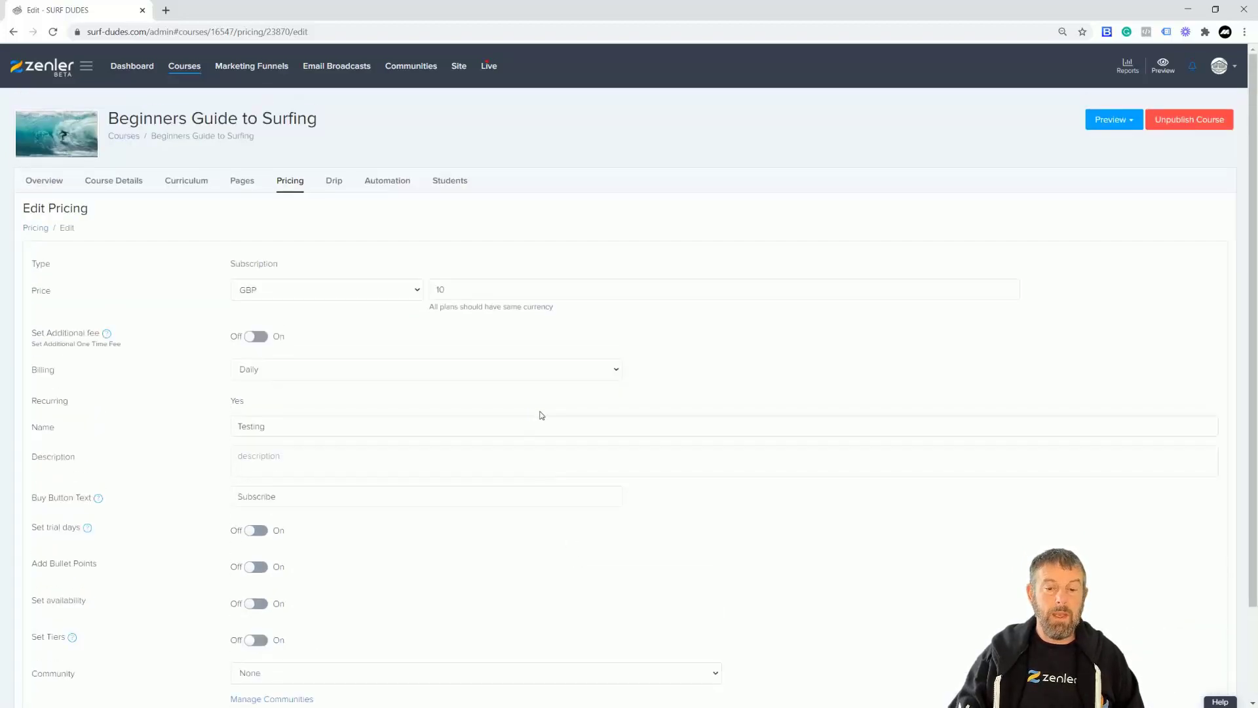
pyautogui.scroll(-2, 1097, 288)
pyautogui.scroll(2, 1098, 288)
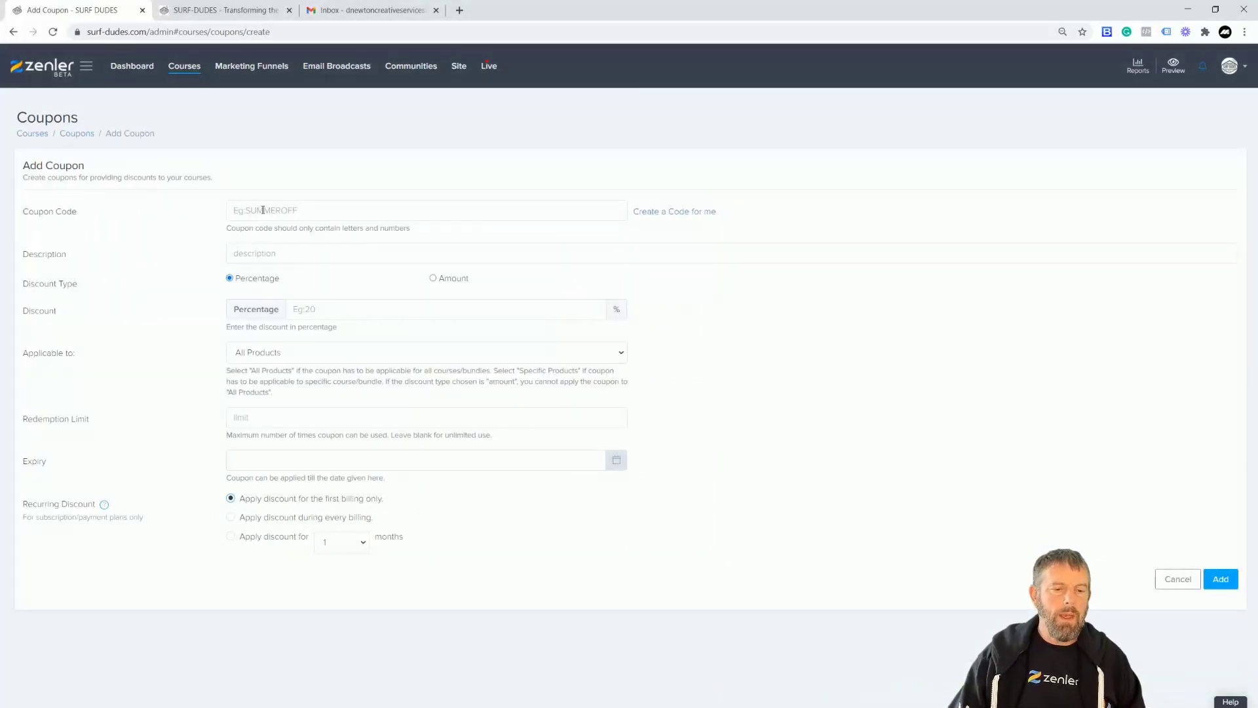
# Enter coupon code 99OFF as a fixed amount discount of 9.
pyautogui.click(263, 210)
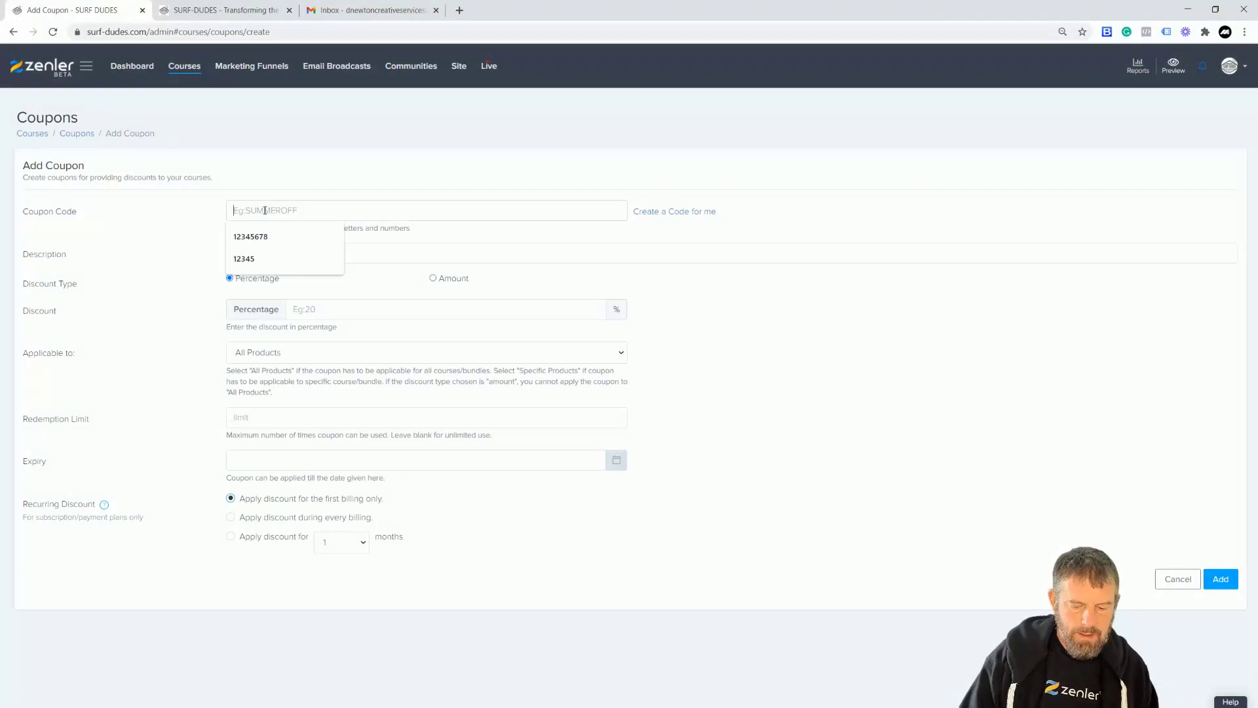
pyautogui.write('99OFF')
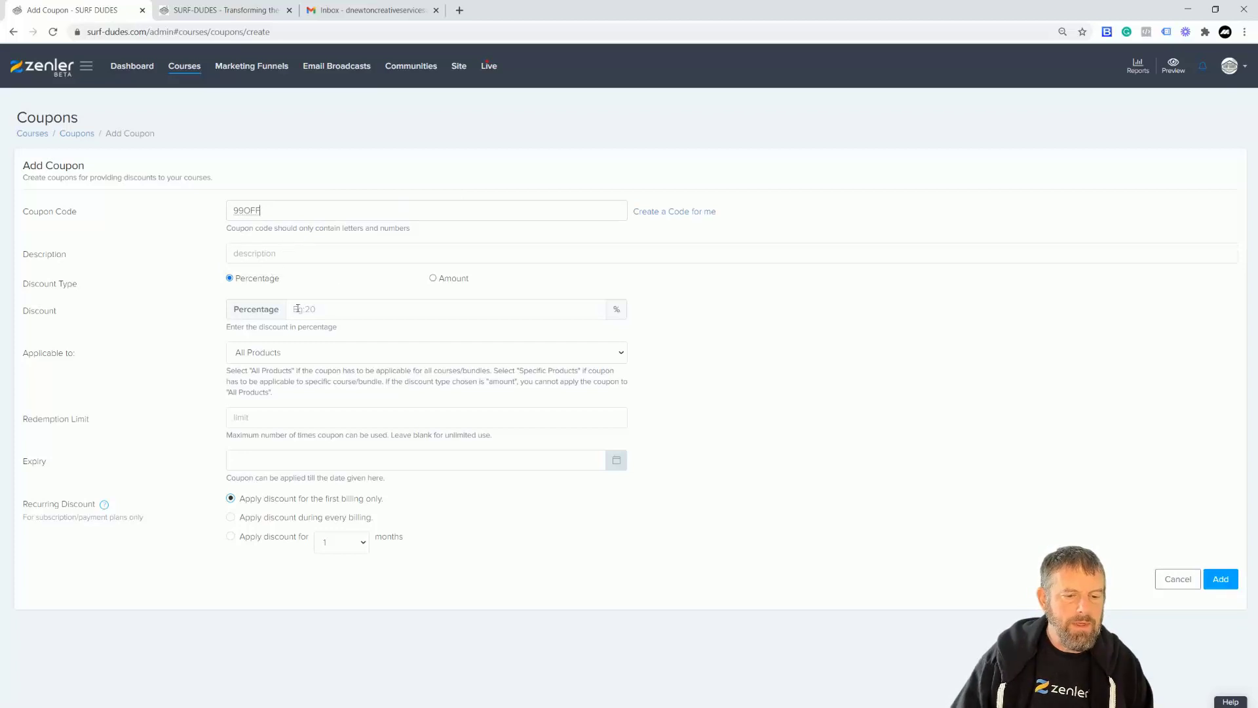
pyautogui.click(433, 279)
pyautogui.click(317, 309)
pyautogui.write('9')
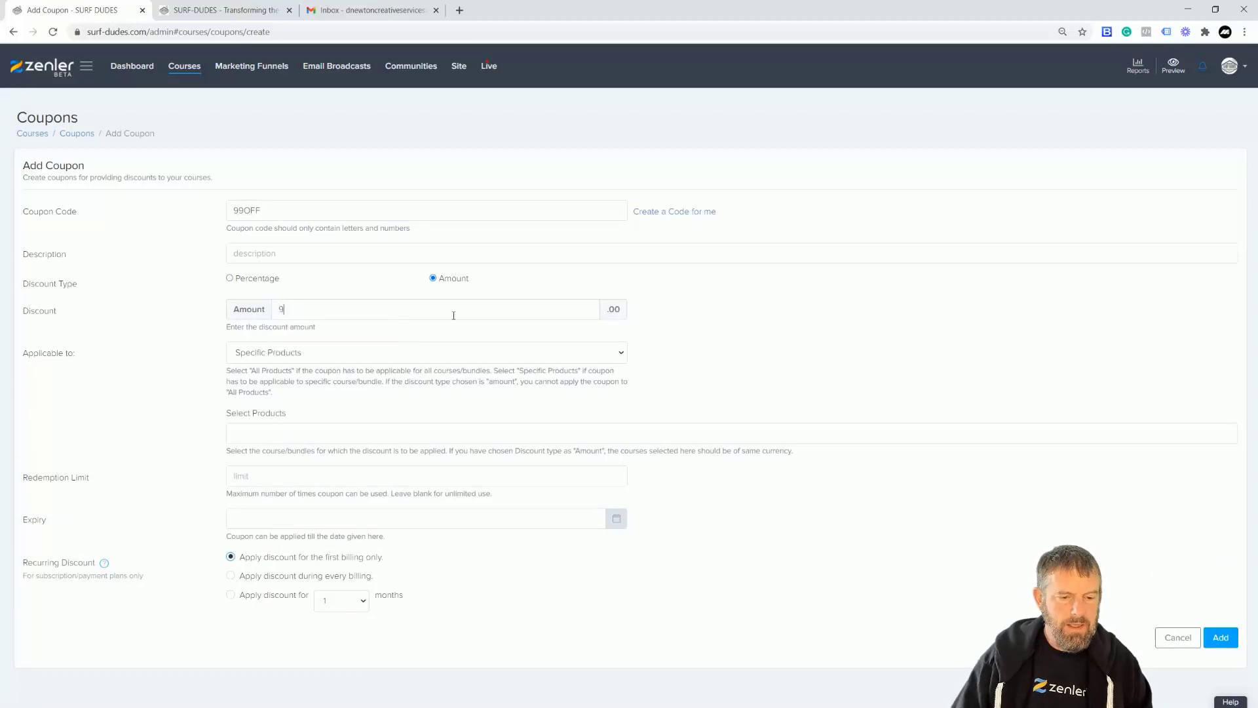
# Restrict the coupon to the Testing plan of Beginners Guide to Surfing.
pyautogui.click(281, 358)
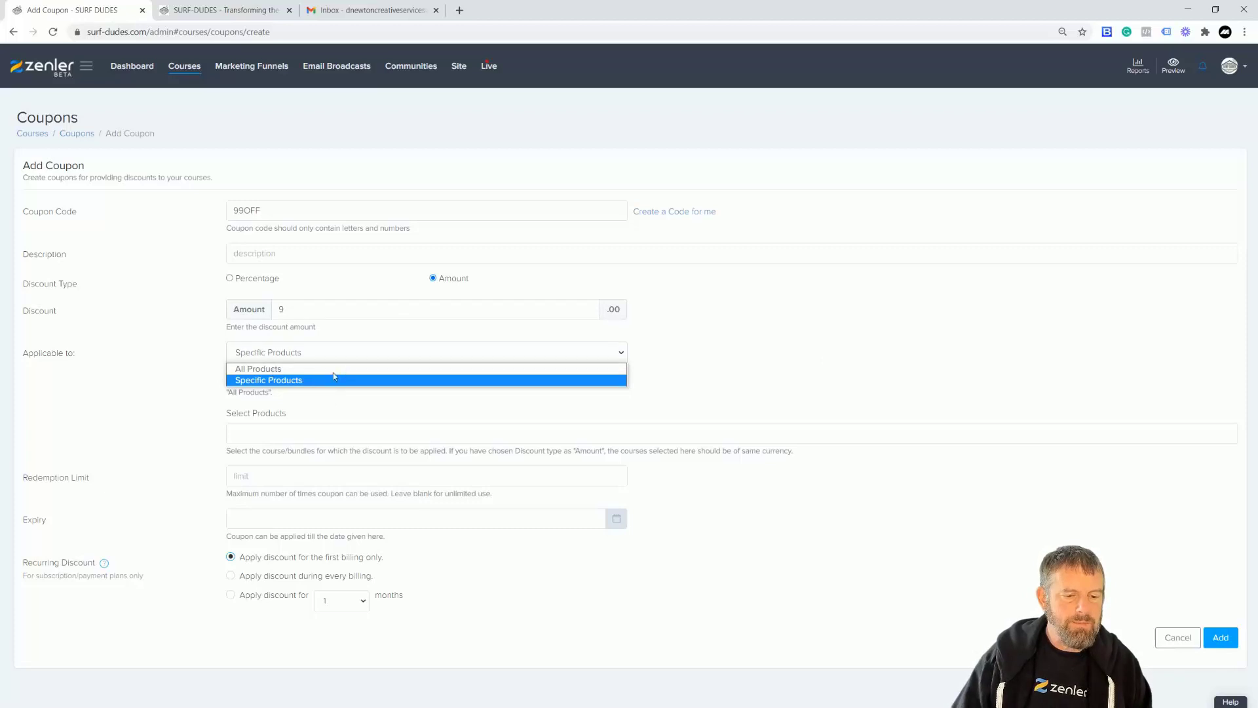
pyautogui.click(361, 401)
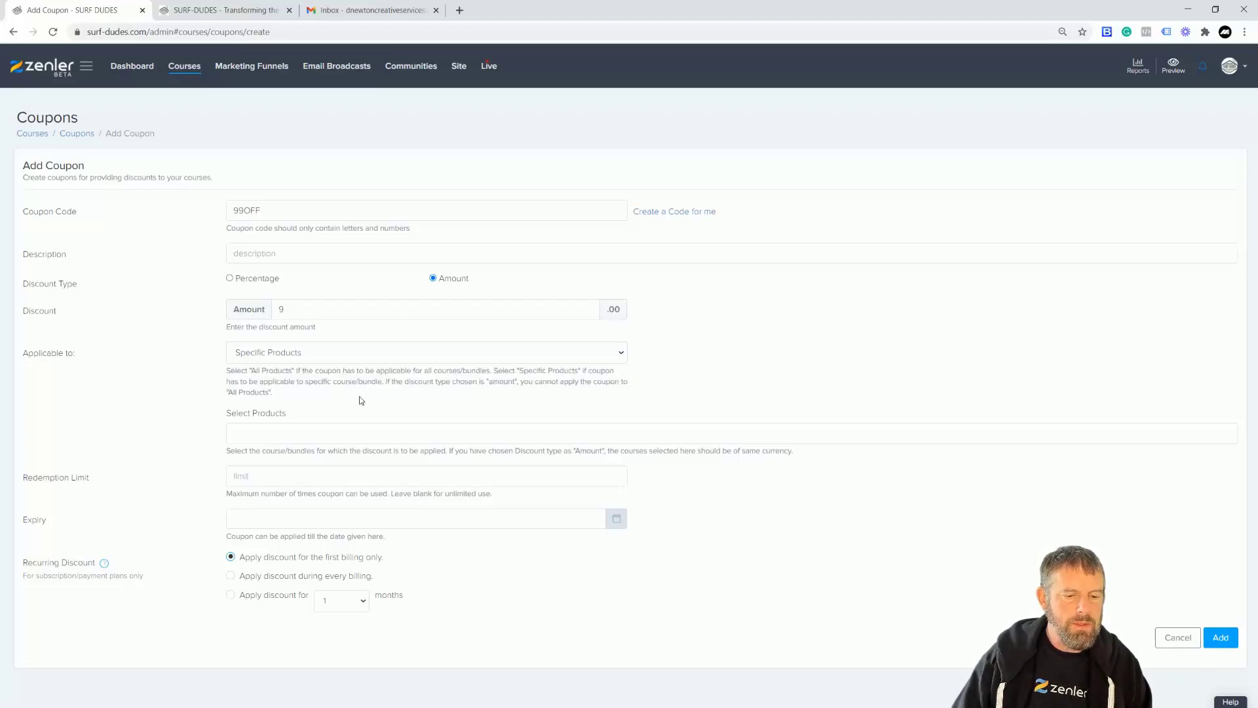
pyautogui.click(286, 358)
pyautogui.click(274, 381)
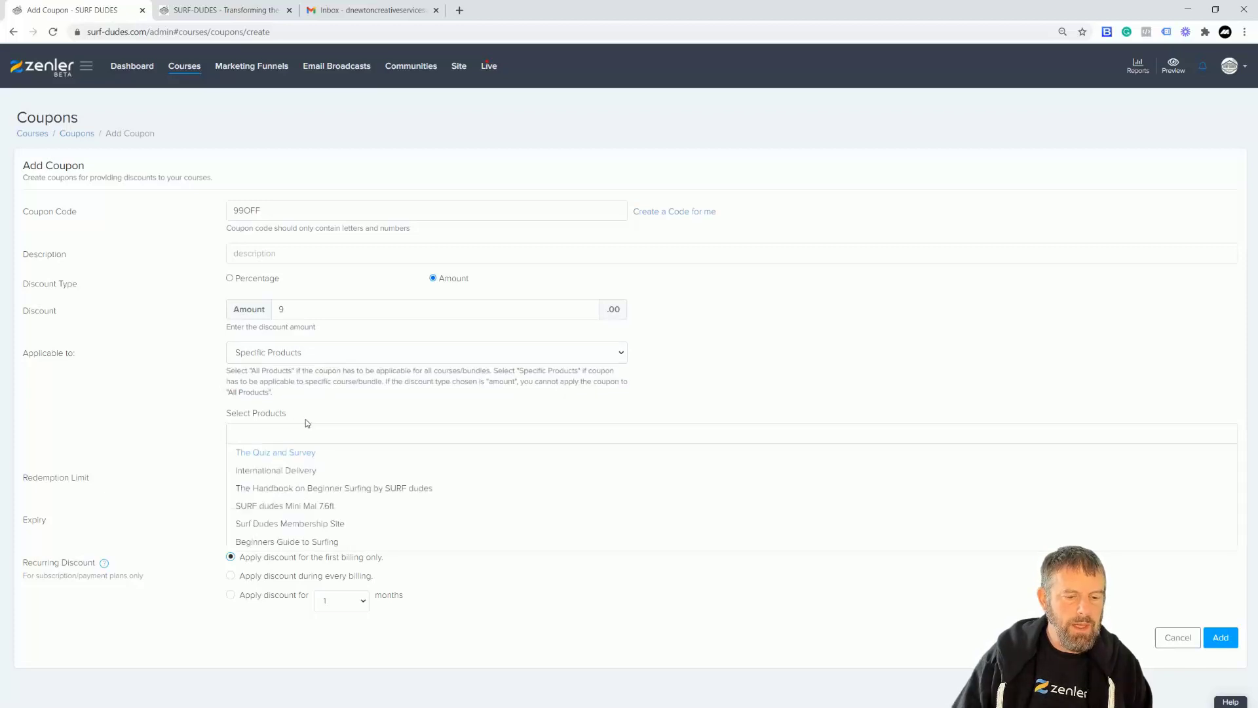
pyautogui.click(282, 542)
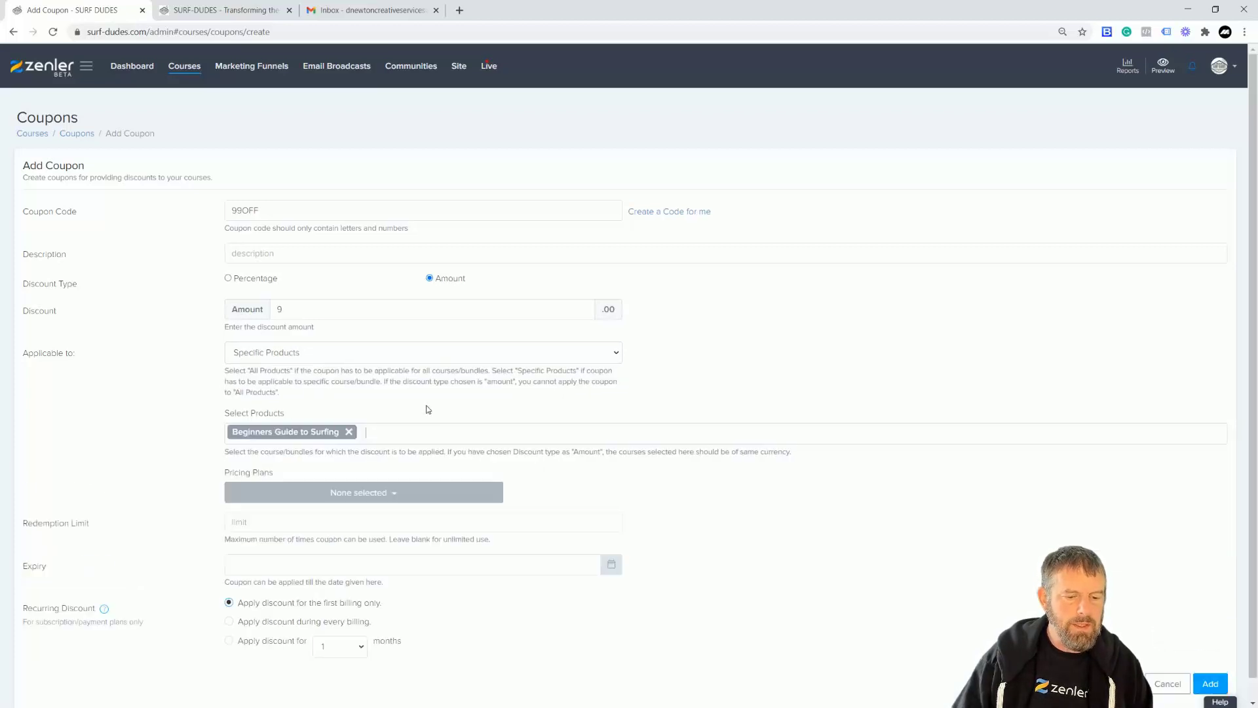
pyautogui.click(398, 498)
pyautogui.click(264, 526)
pyautogui.click(573, 483)
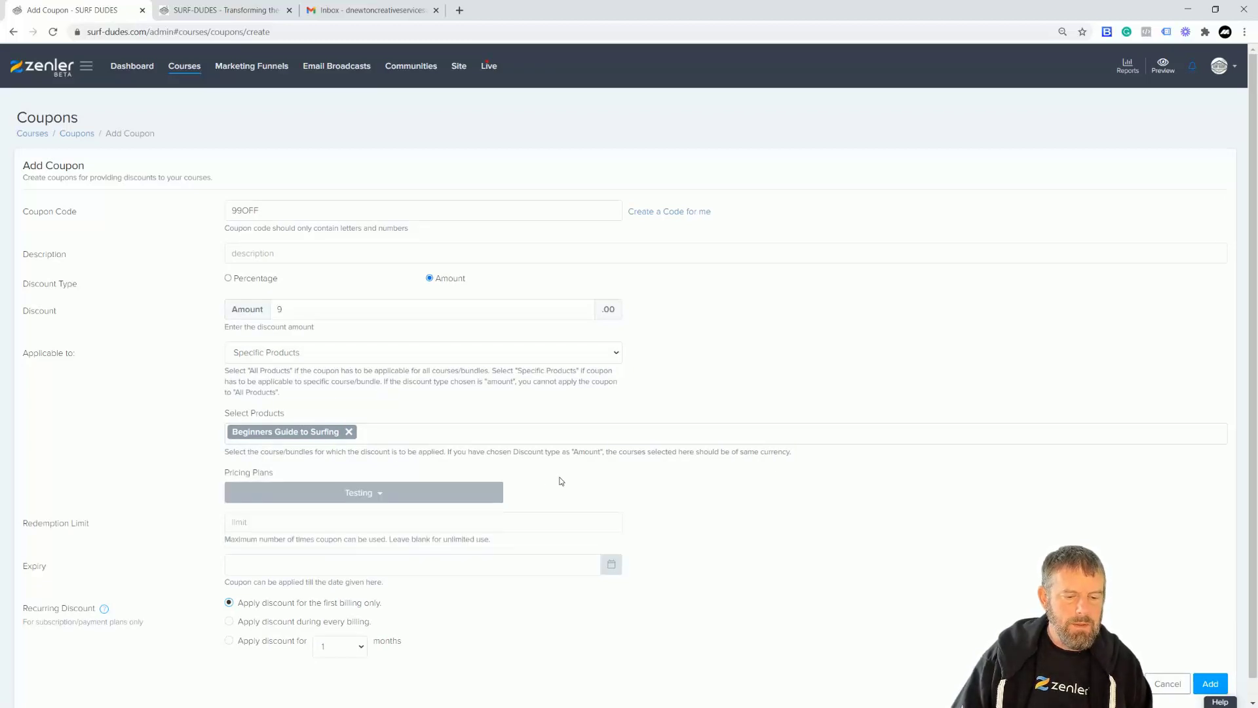
# Set a redemption limit of 1, apply it on every billing, and save the coupon.
pyautogui.click(270, 526)
pyautogui.write('1')
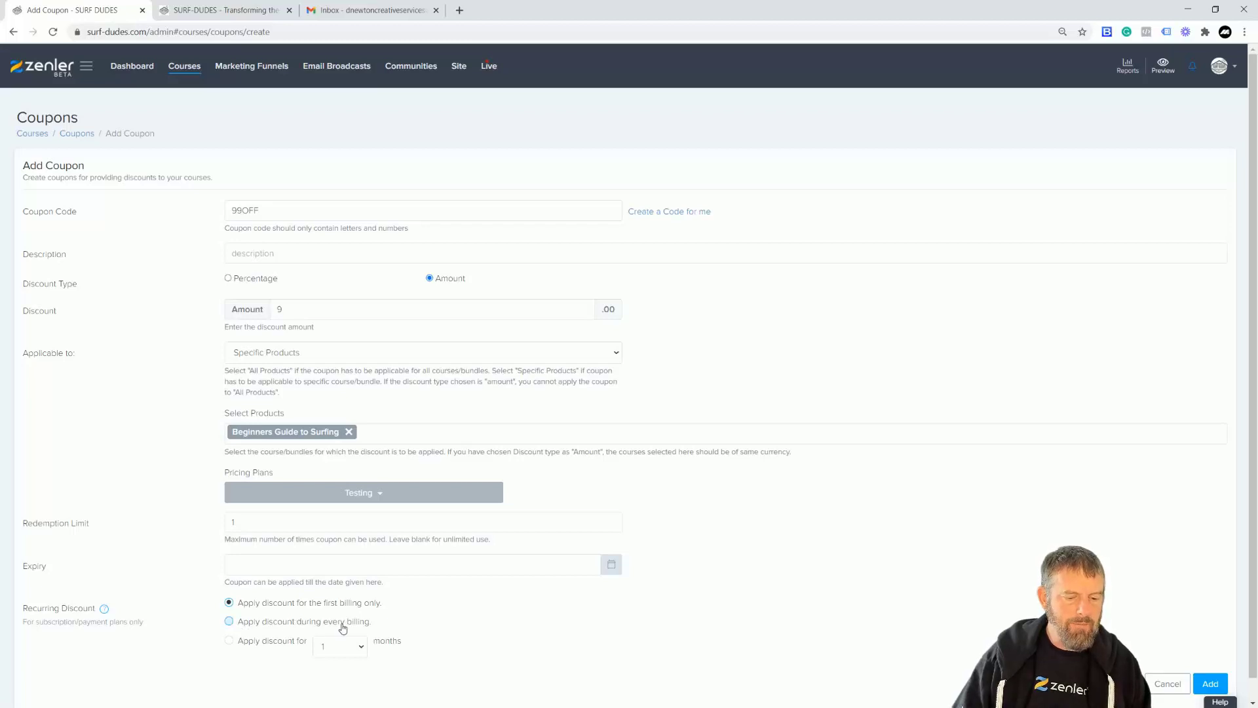
pyautogui.click(228, 621)
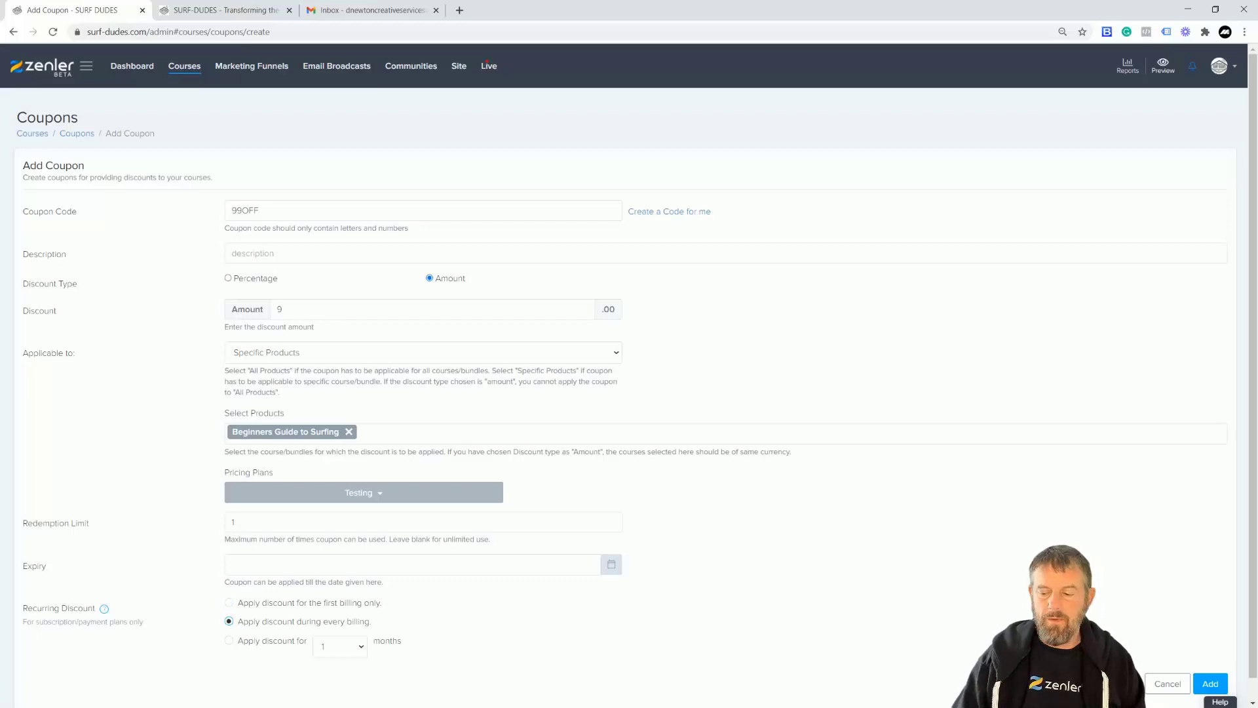
pyautogui.click(1209, 683)
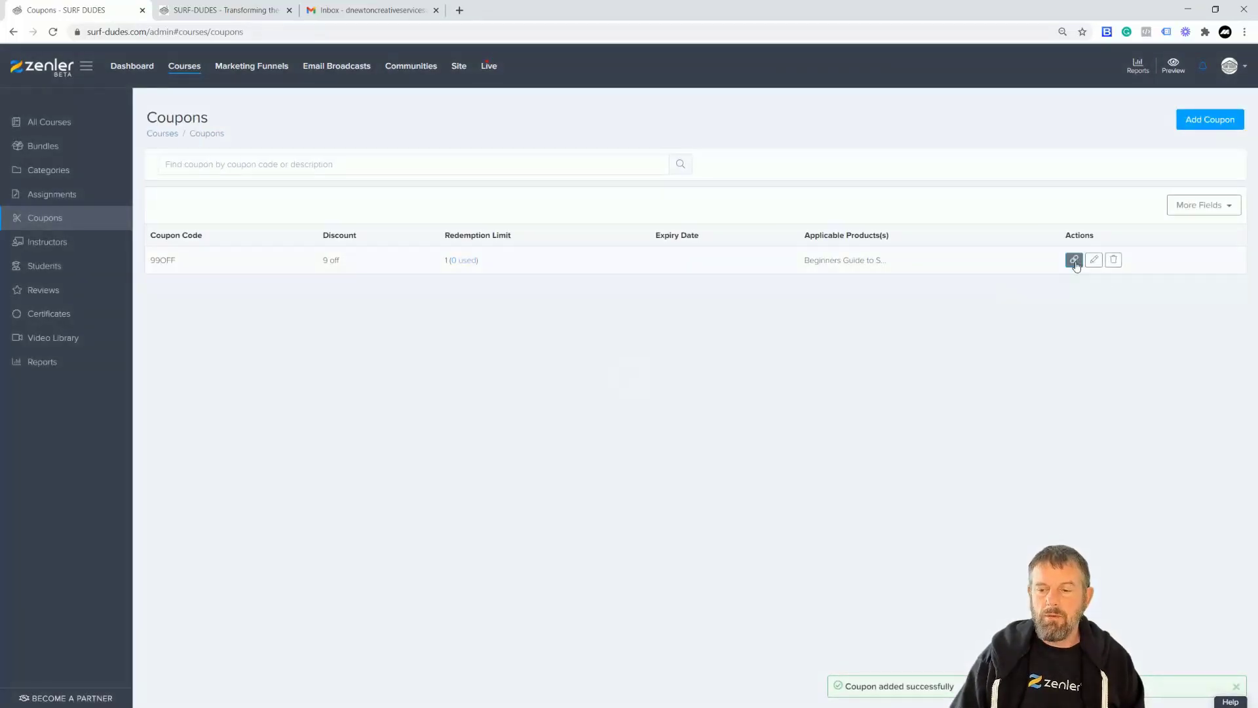
# Copy the 99OFF coupon's shareable link.
pyautogui.click(1075, 260)
pyautogui.click(844, 127)
pyautogui.click(1244, 32)
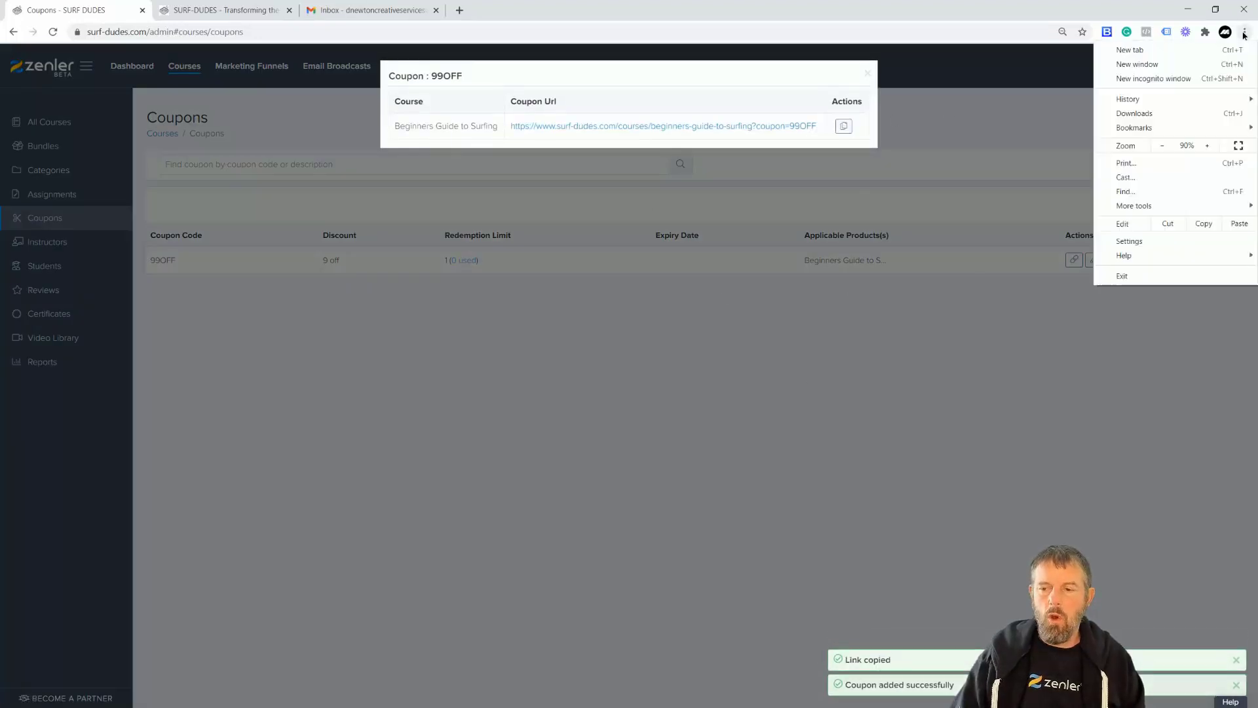
# Load the coupon link in an incognito window and review the £9 discount and £1 total.
pyautogui.click(1153, 78)
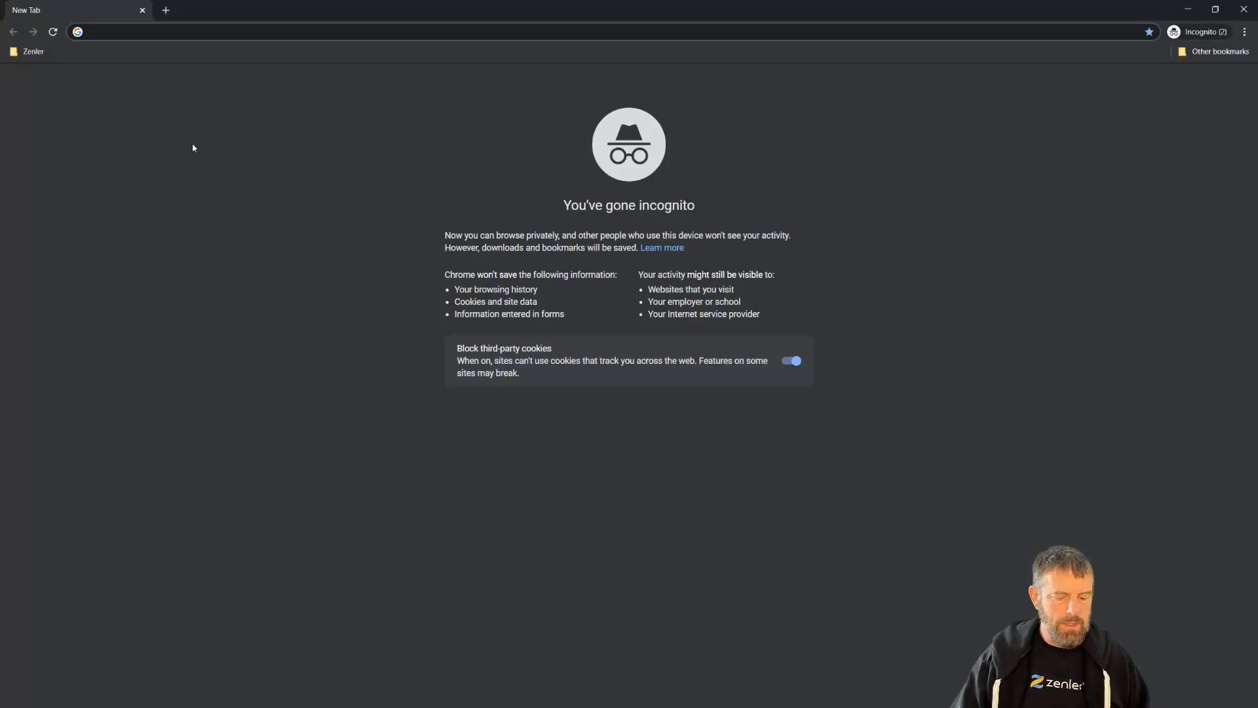
pyautogui.hotkey('ctrl', 'v')
pyautogui.press('Return')
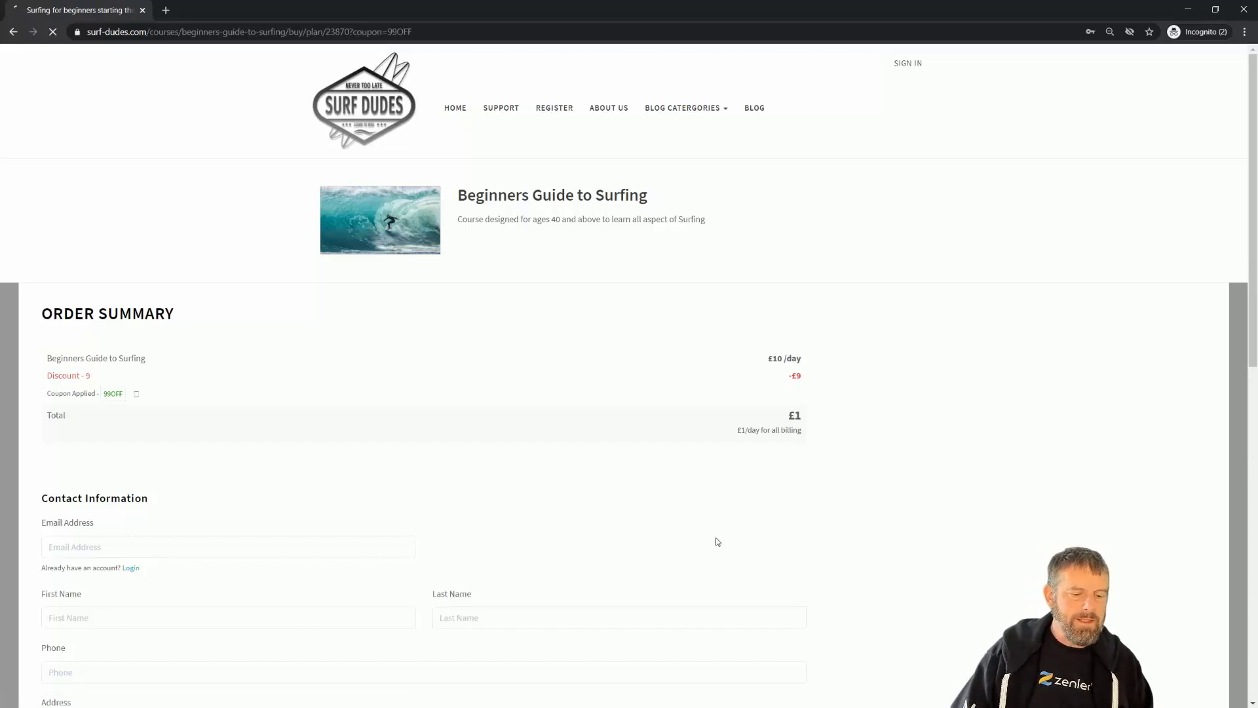
pyautogui.scroll(-4, 717, 540)
pyautogui.scroll(-4, 715, 539)
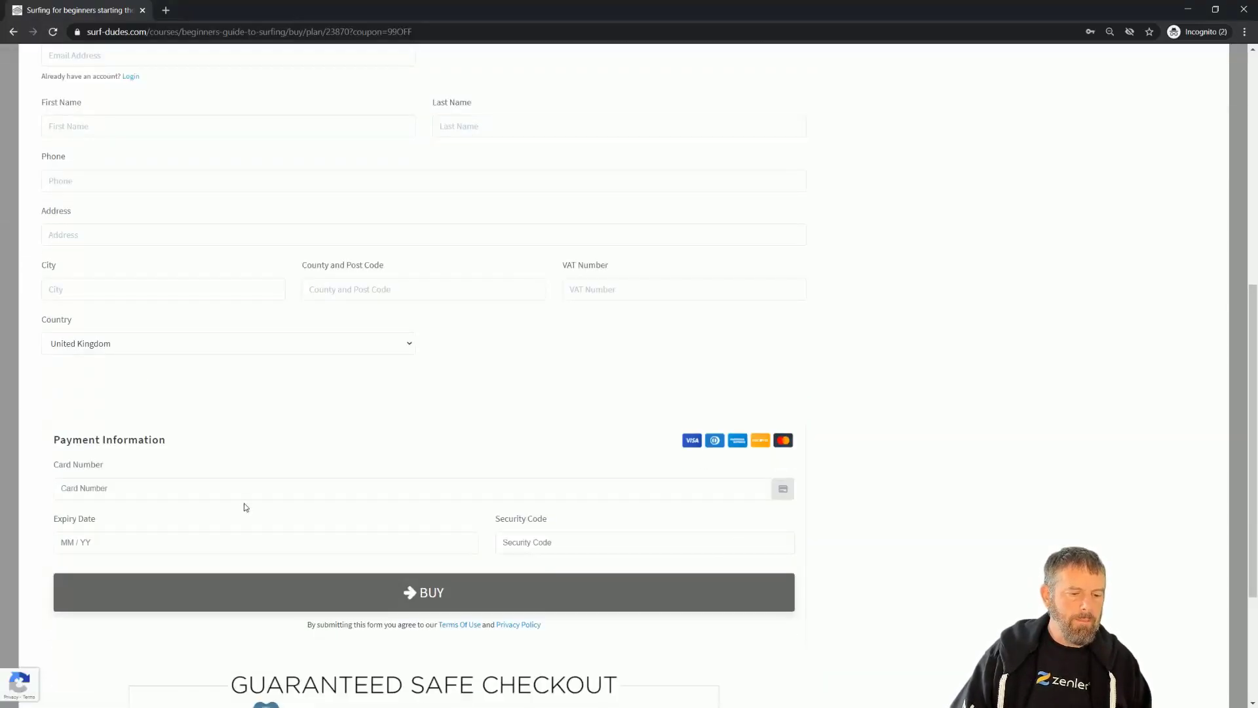
pyautogui.scroll(-2, 233, 462)
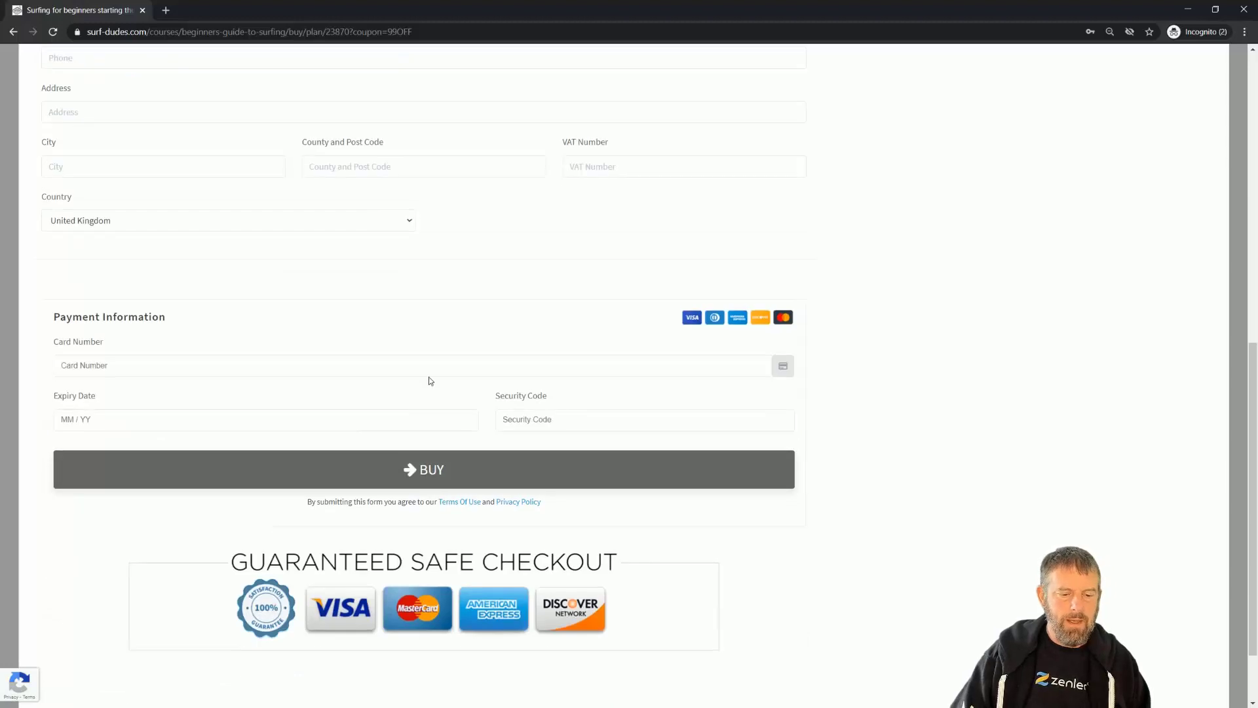
pyautogui.scroll(1, 431, 381)
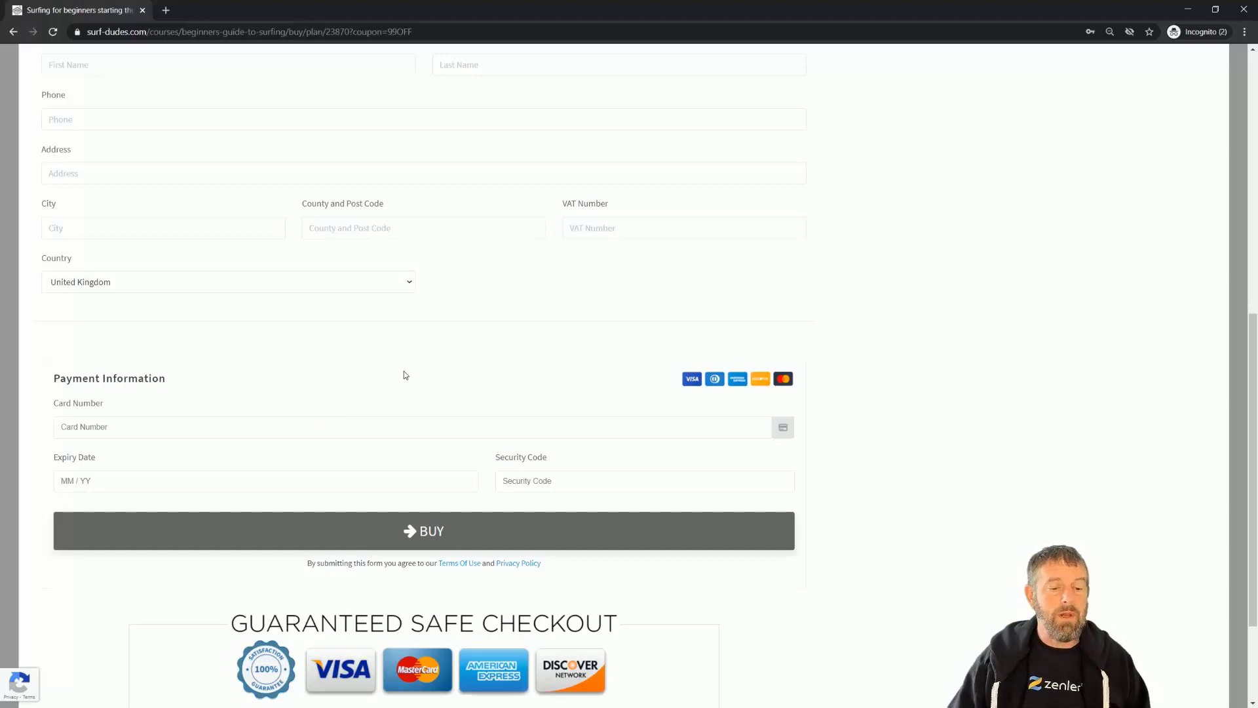
pyautogui.scroll(2, 405, 375)
pyautogui.scroll(3, 405, 378)
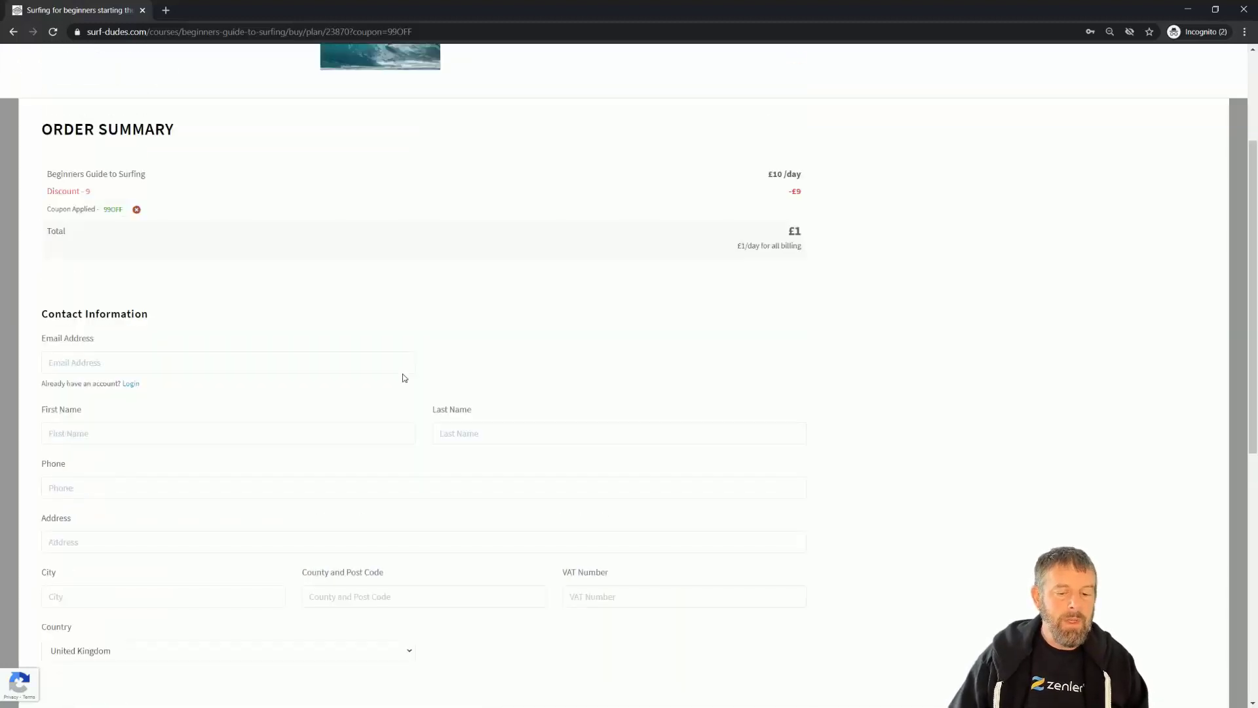
pyautogui.scroll(-4, 405, 378)
pyautogui.scroll(-3, 406, 378)
pyautogui.scroll(4, 403, 384)
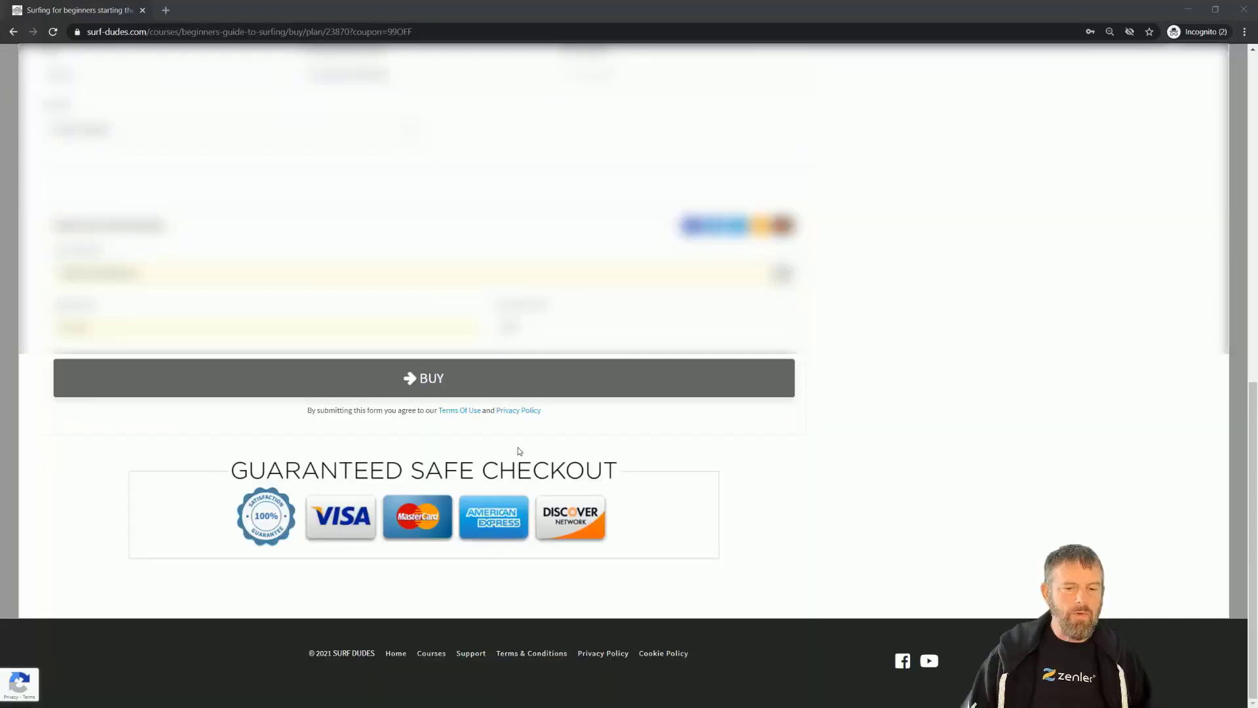
# Complete the £1 purchase, register the student with the saved password, then switch to Gmail.
pyautogui.click(435, 383)
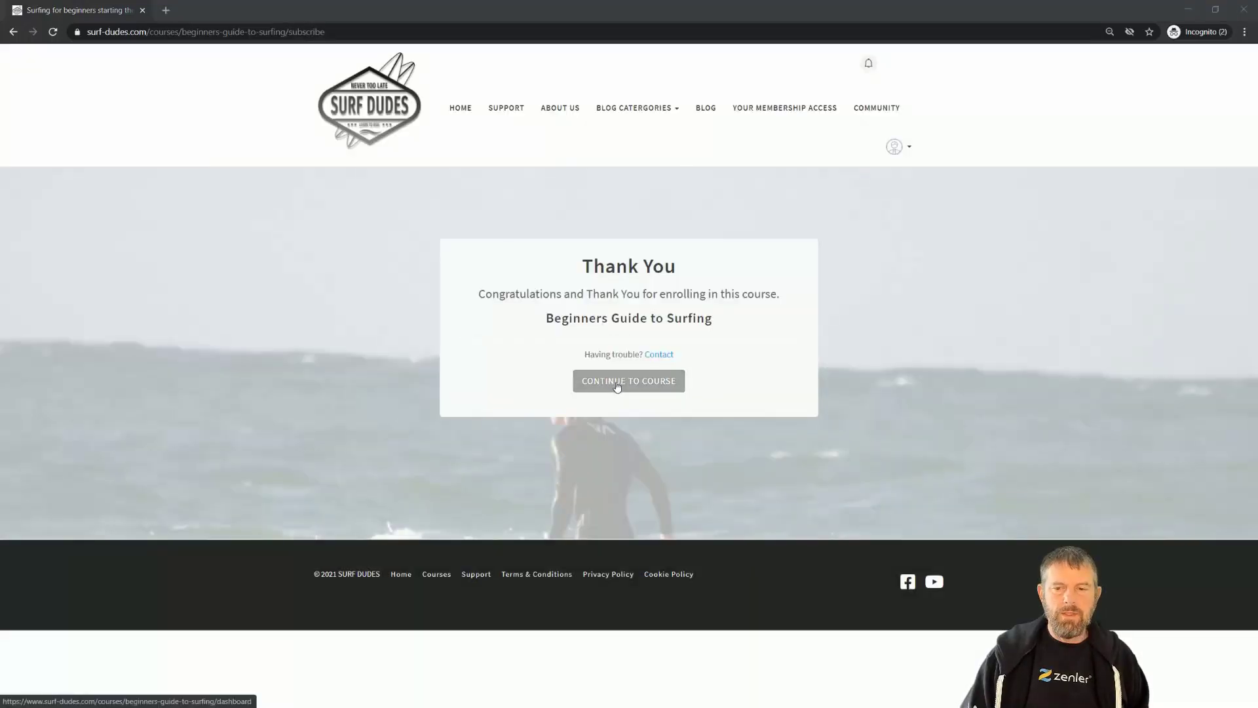
pyautogui.click(617, 387)
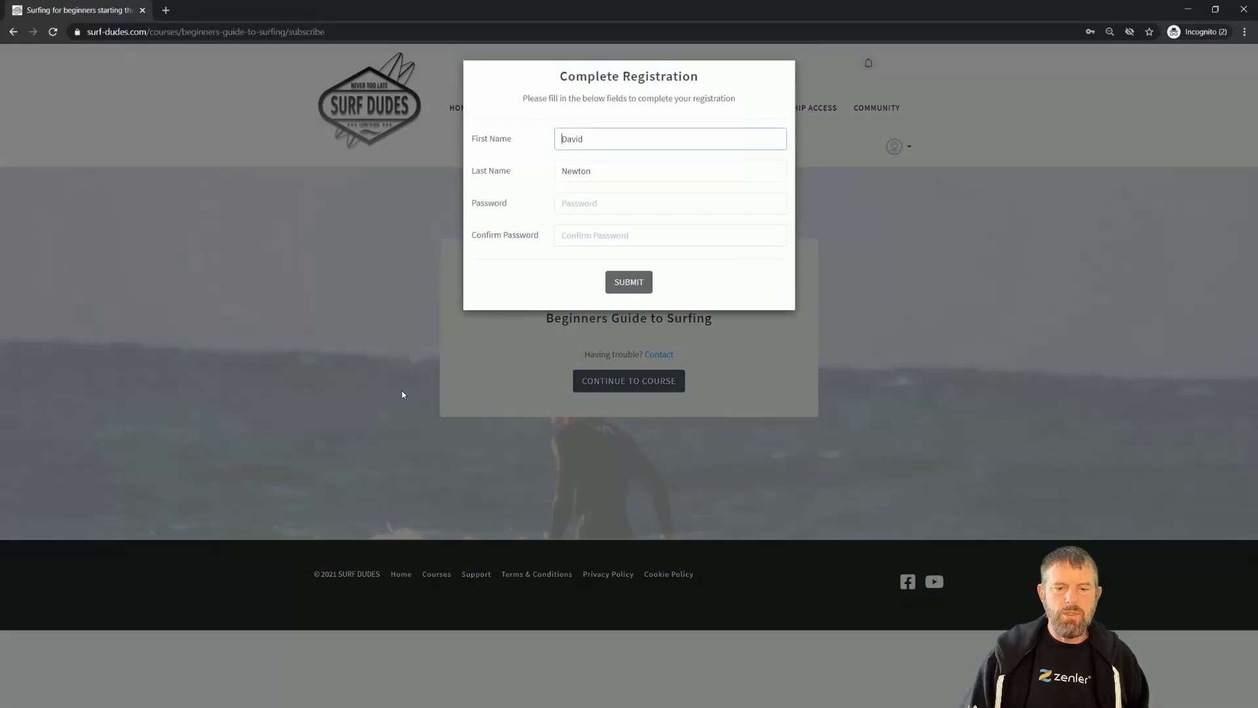
pyautogui.click(570, 203)
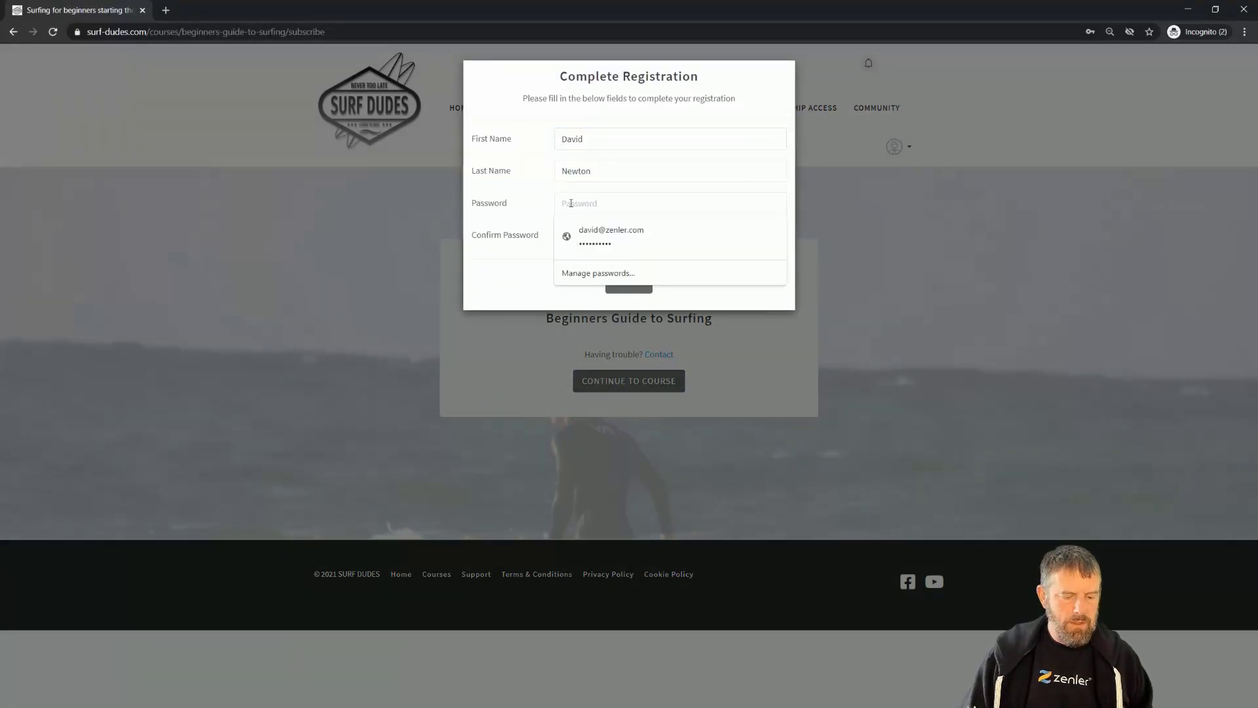
pyautogui.write('pass')
pyautogui.click(593, 234)
pyautogui.write('pass')
pyautogui.click(615, 233)
pyautogui.click(618, 284)
pyautogui.click(619, 280)
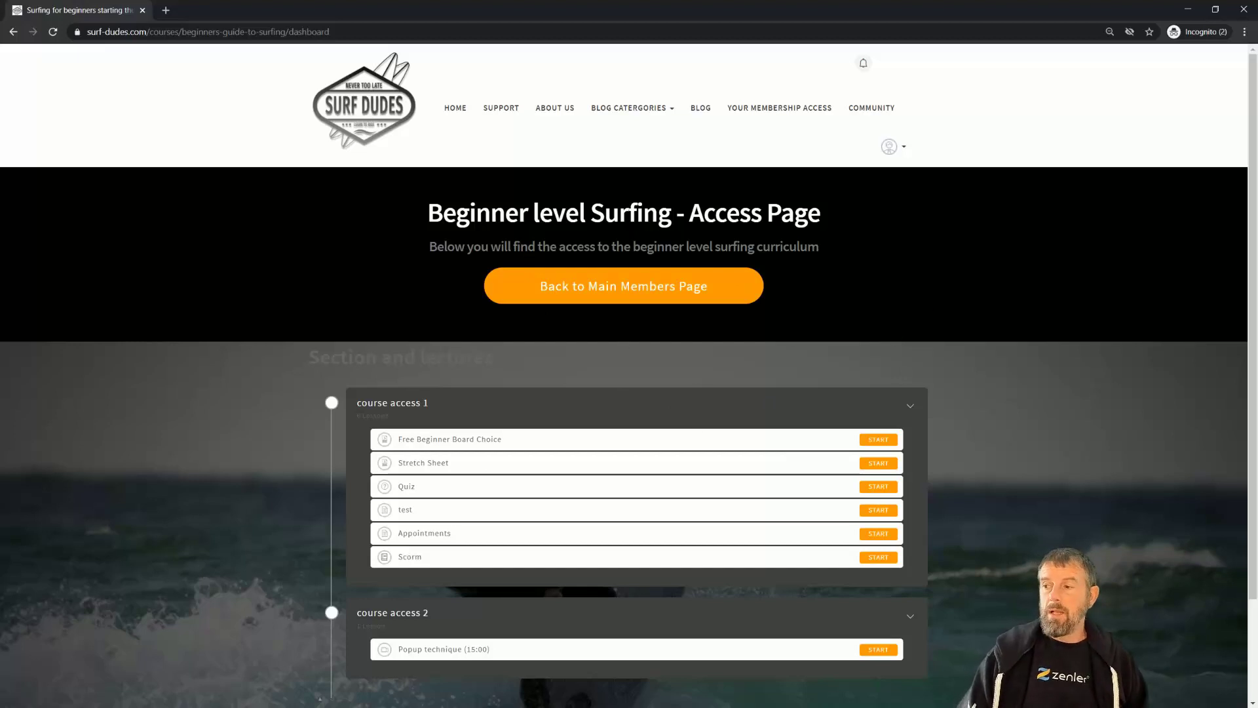
pyautogui.hotkey('alt', 'Tab')
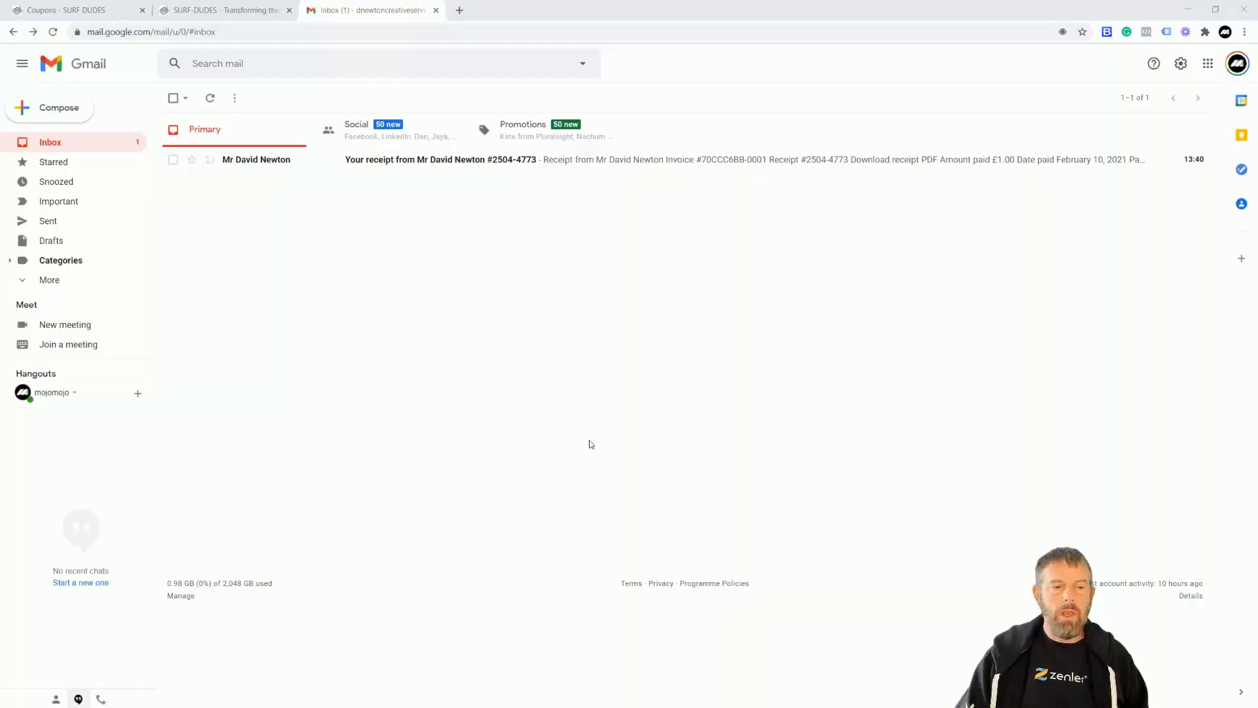
# Open the Stripe receipt email and highlight the stripe.com sender and the £9.00 discount line.
pyautogui.click(371, 162)
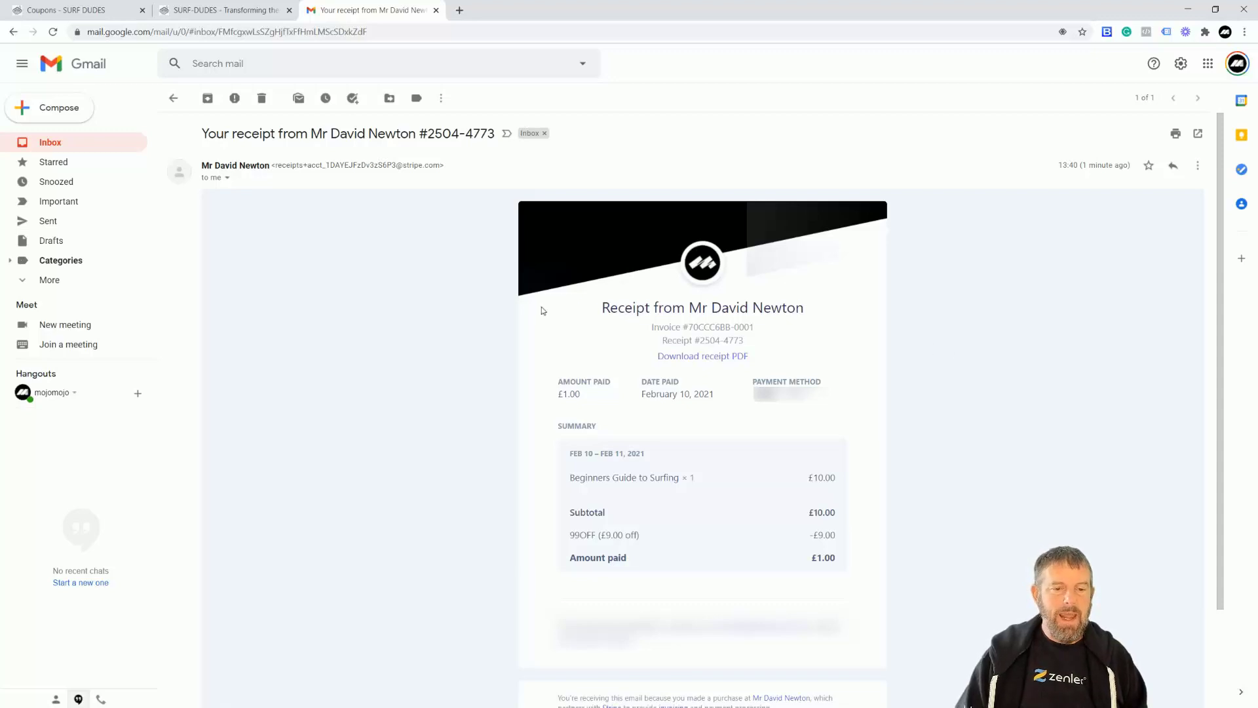
pyautogui.moveTo(442, 165); pyautogui.dragTo(403, 165)
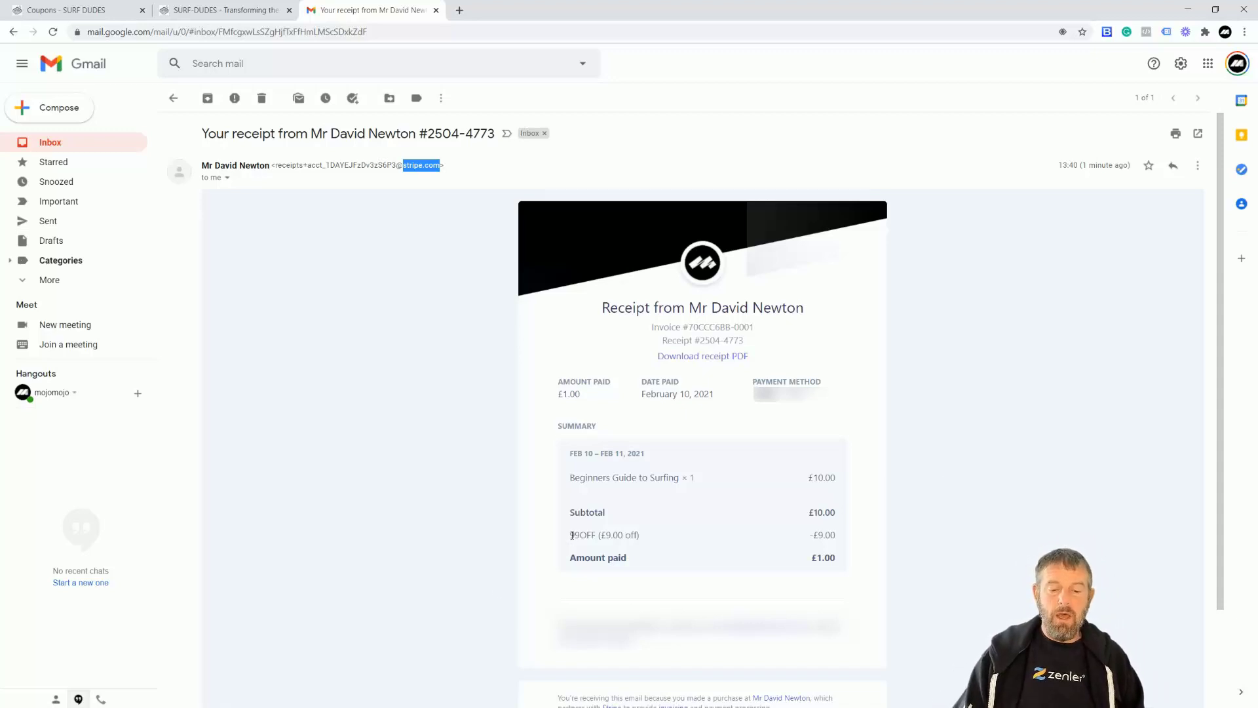
pyautogui.moveTo(574, 535); pyautogui.dragTo(625, 535)
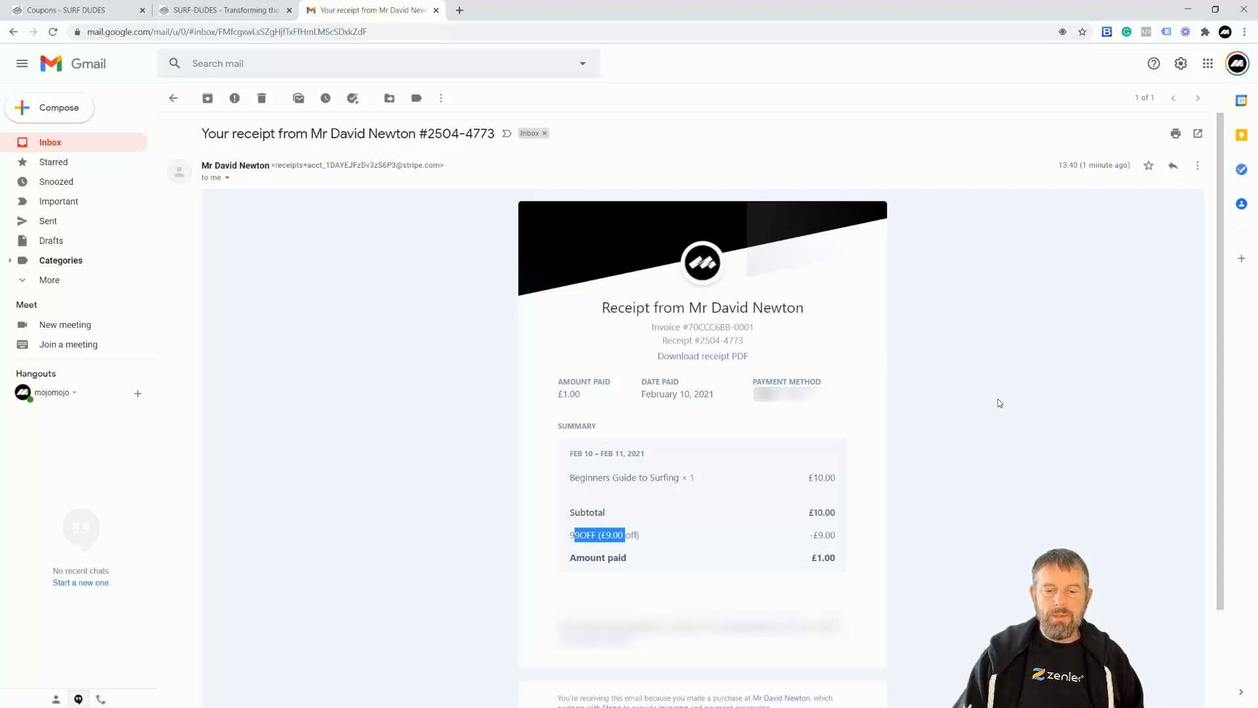
# Clear the highlight and point out the £1.00 Subscription creation payment in Stripe's succeeded list.
pyautogui.click(939, 413)
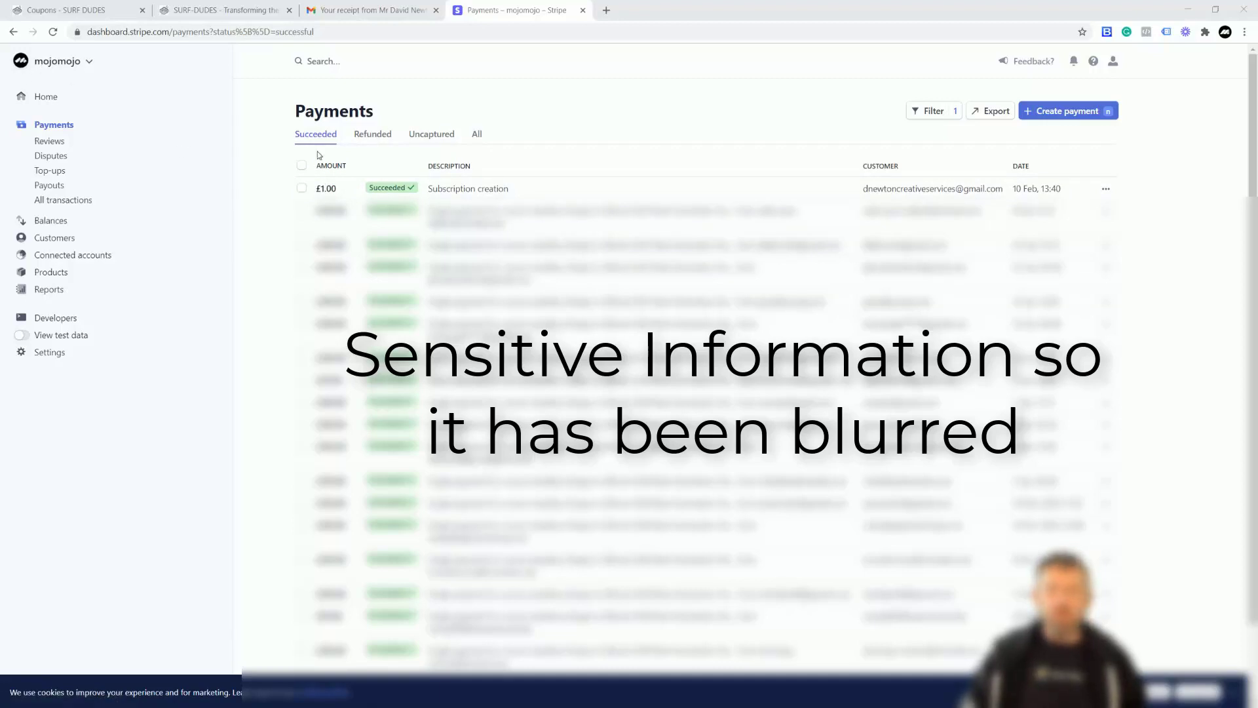
pyautogui.moveTo(396, 189)
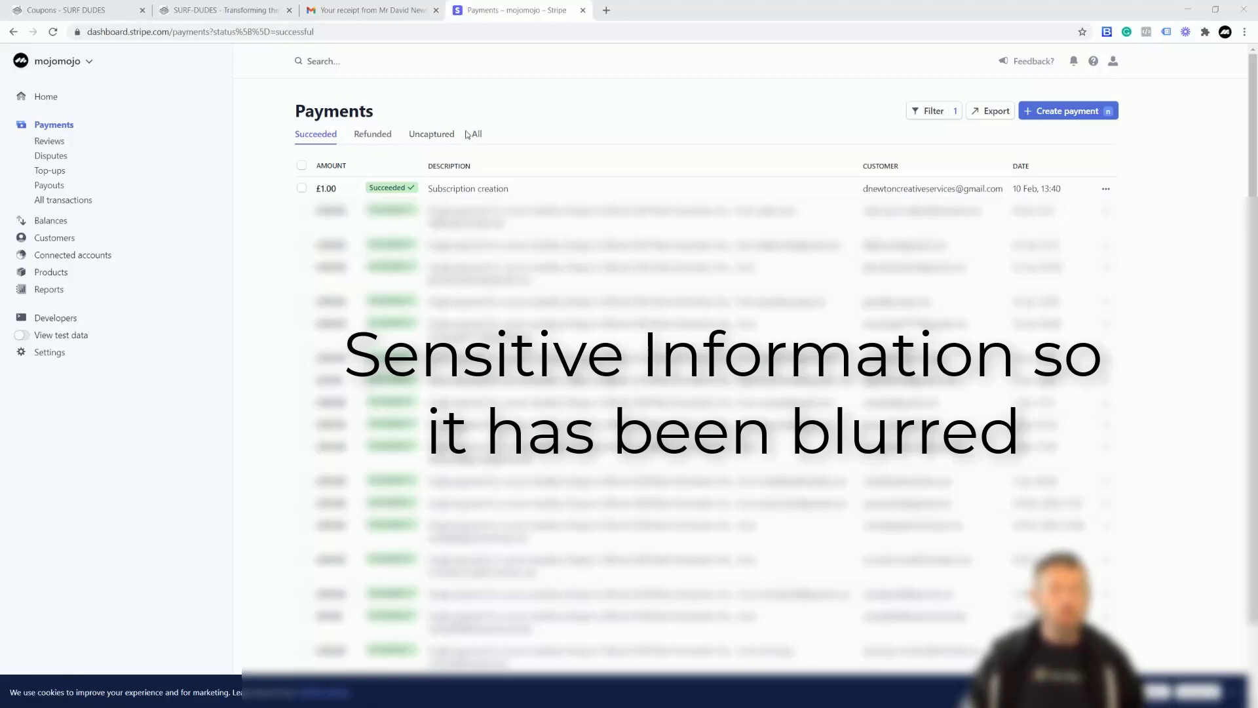
# Check the Refunded, Succeeded and Uncaptured payment tabs.
pyautogui.click(373, 135)
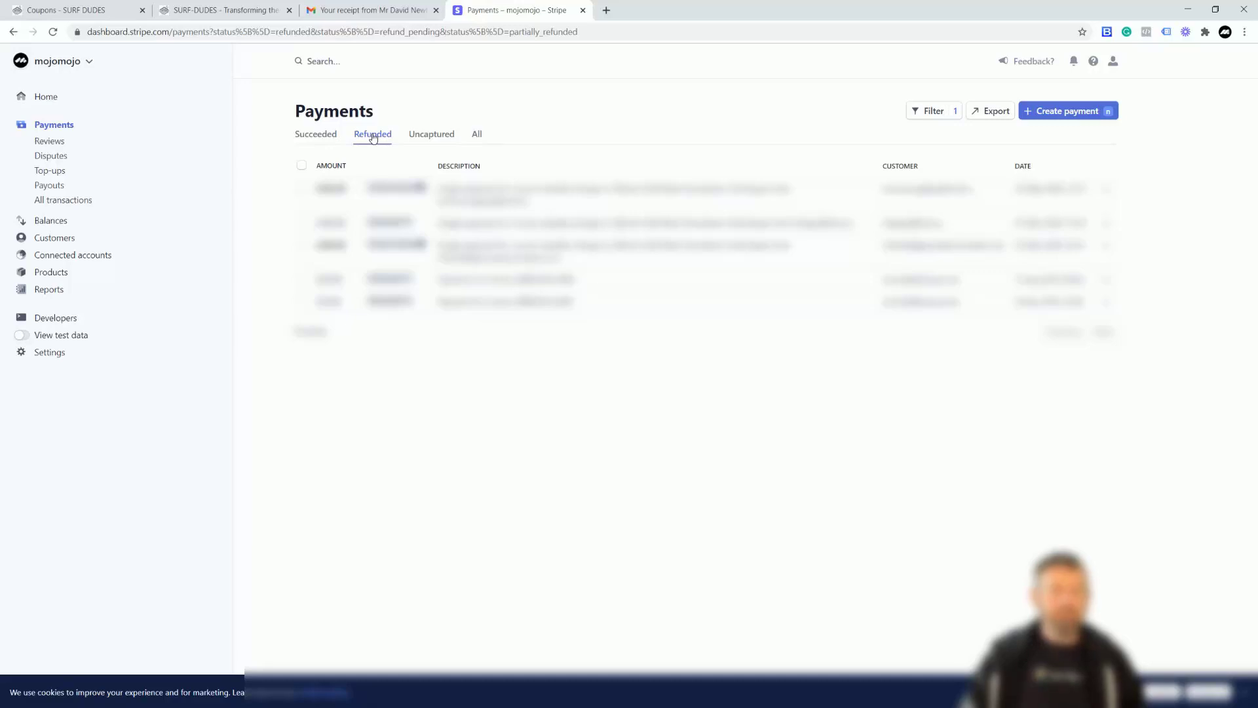
pyautogui.click(319, 134)
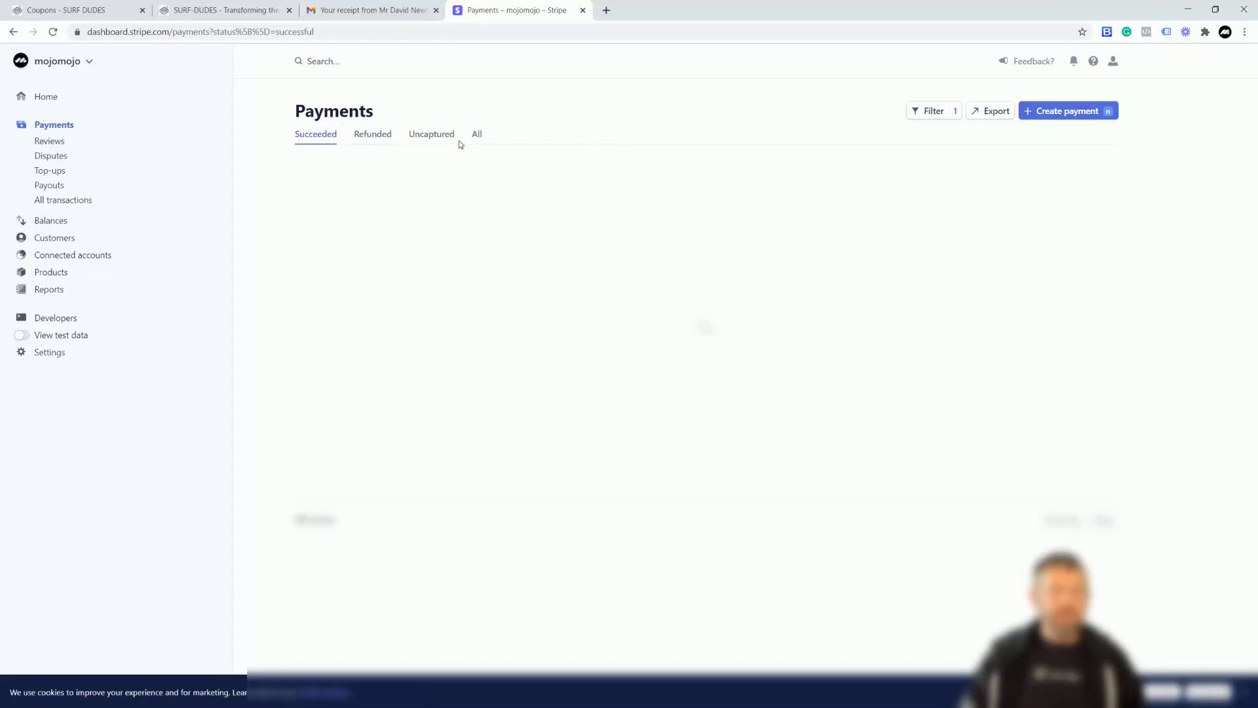
pyautogui.click(433, 139)
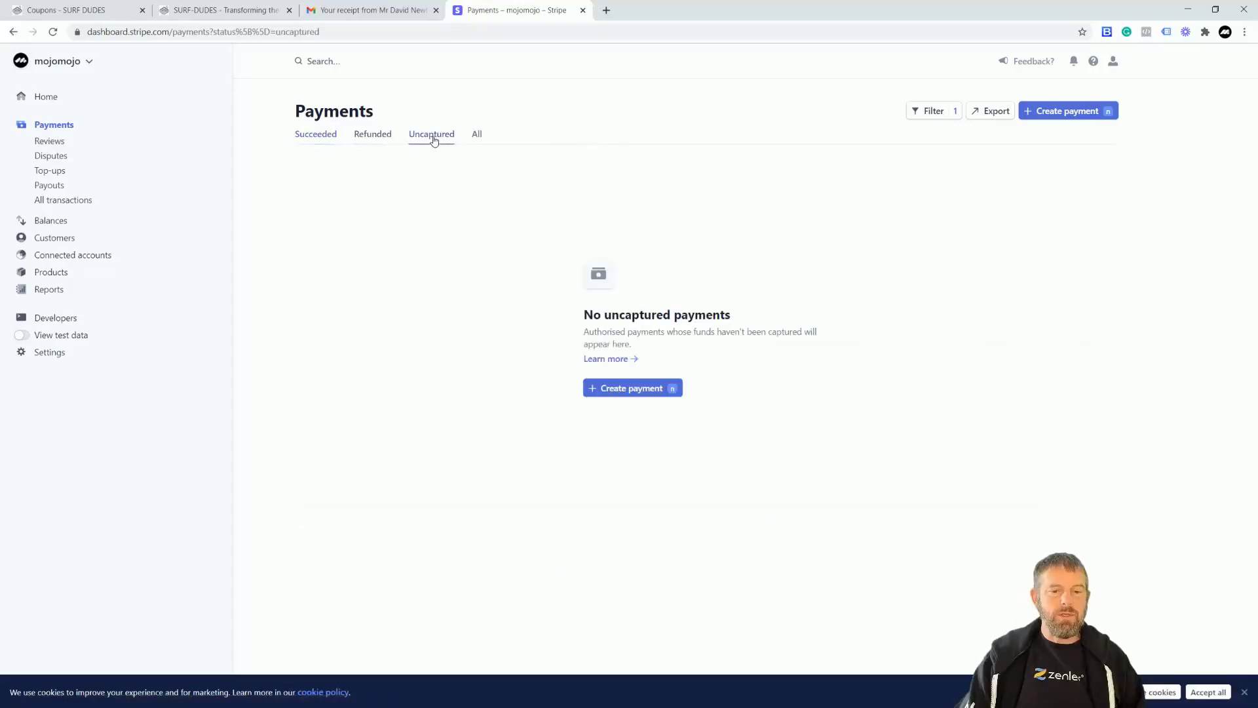
pyautogui.click(317, 135)
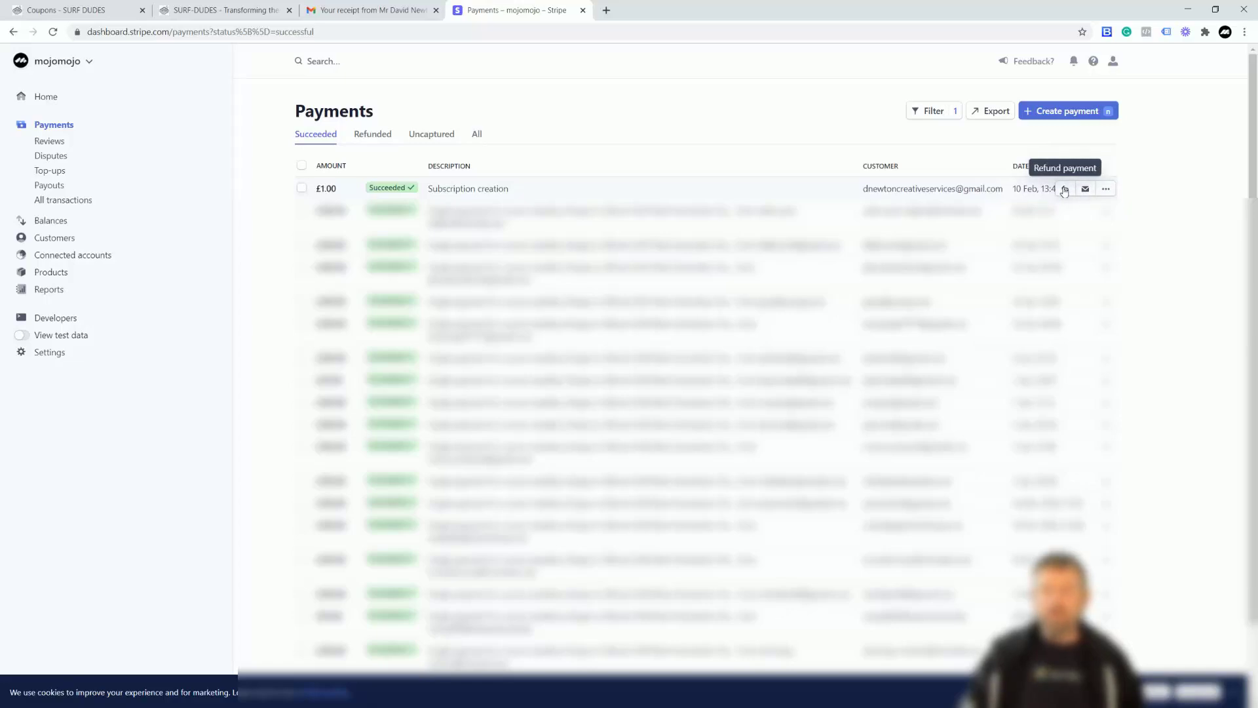
# Look at the £1.00 payment's actions menu, then open the Subscriptions list.
pyautogui.click(1105, 190)
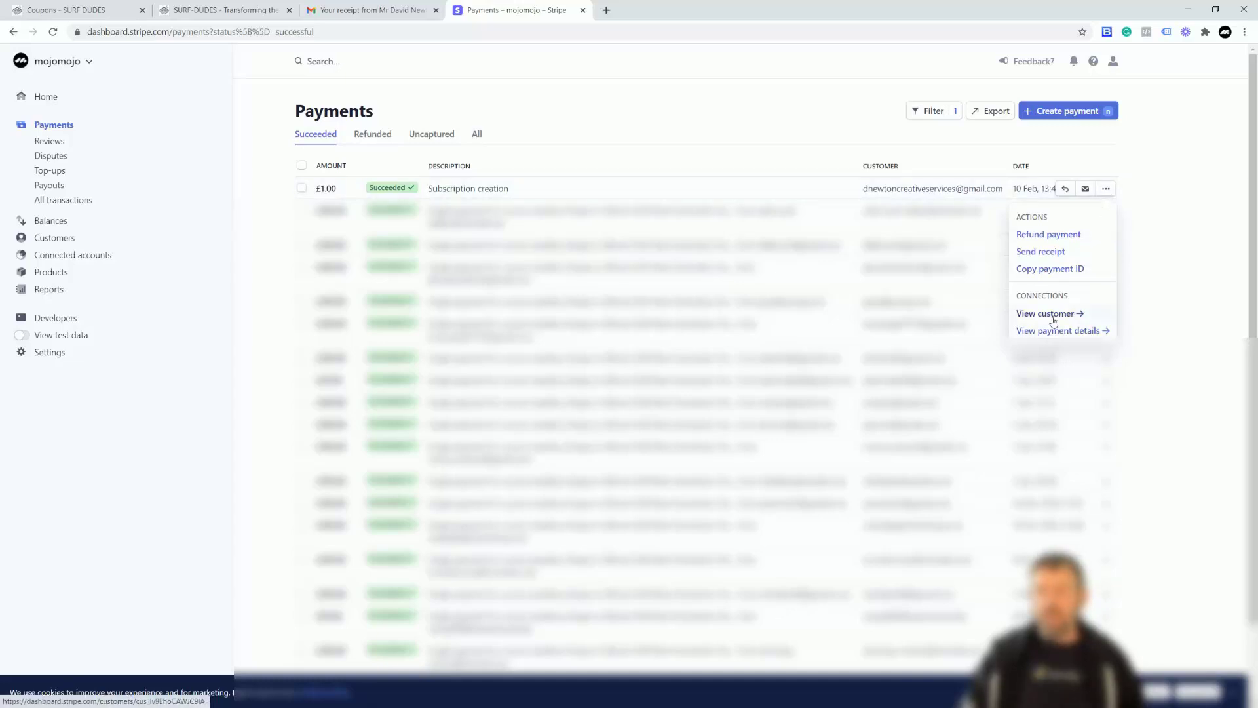
pyautogui.click(1156, 185)
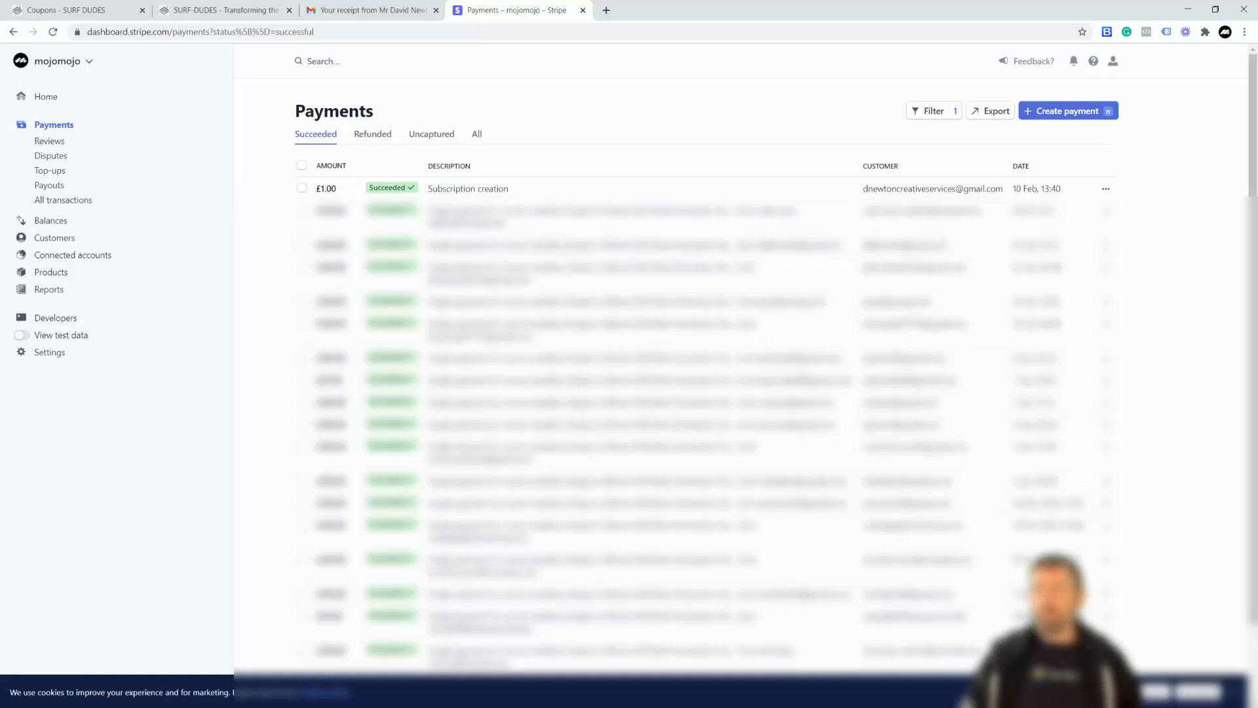
pyautogui.click(52, 177)
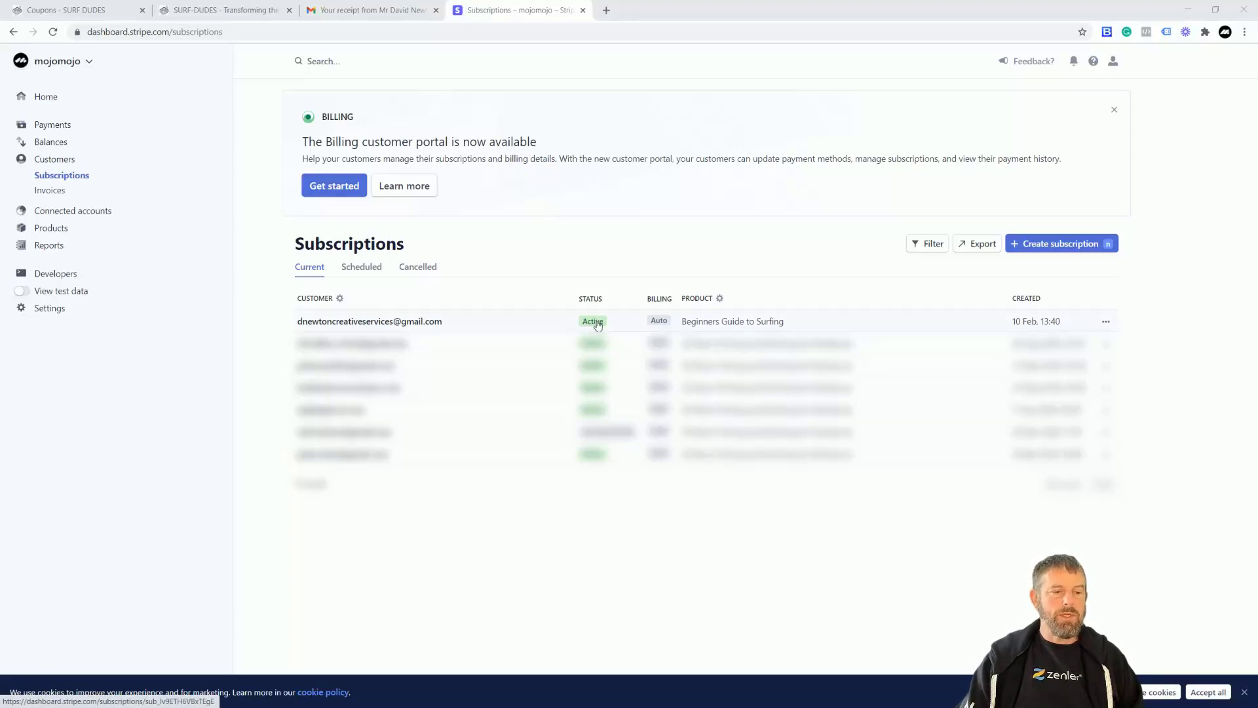
# Open the Invoices list and the £1.00 invoice's actions menu.
pyautogui.click(50, 190)
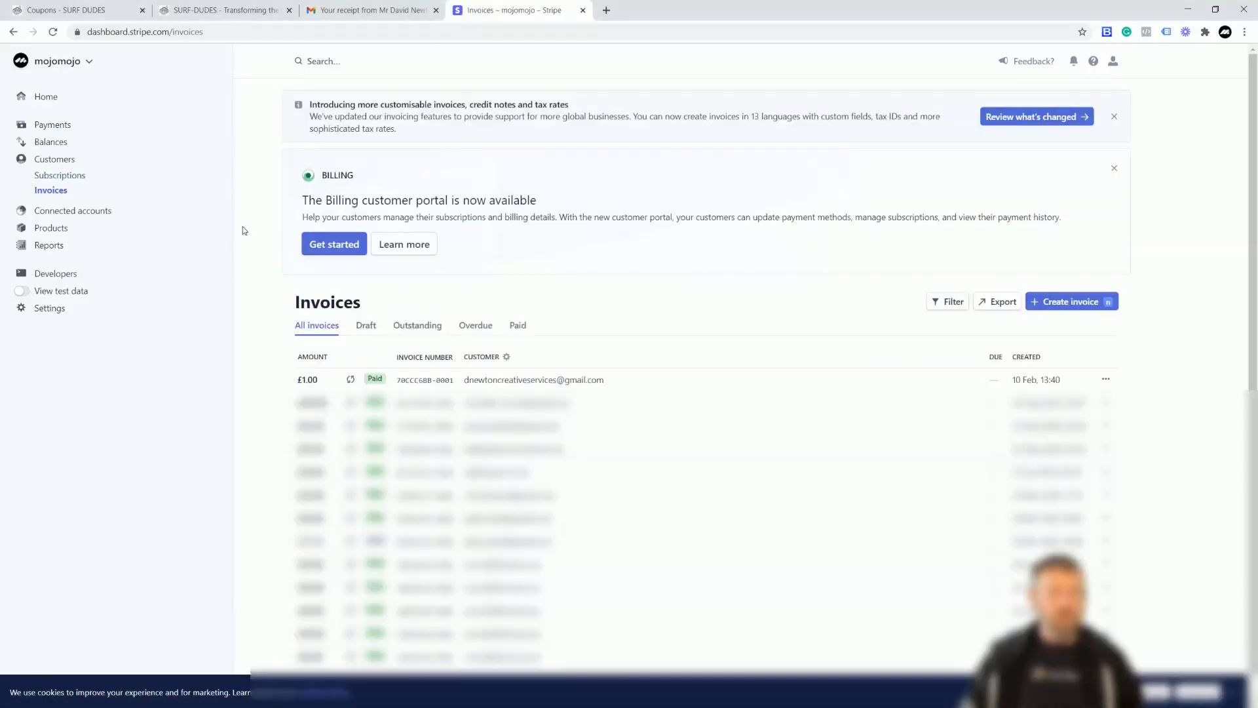
pyautogui.click(1107, 380)
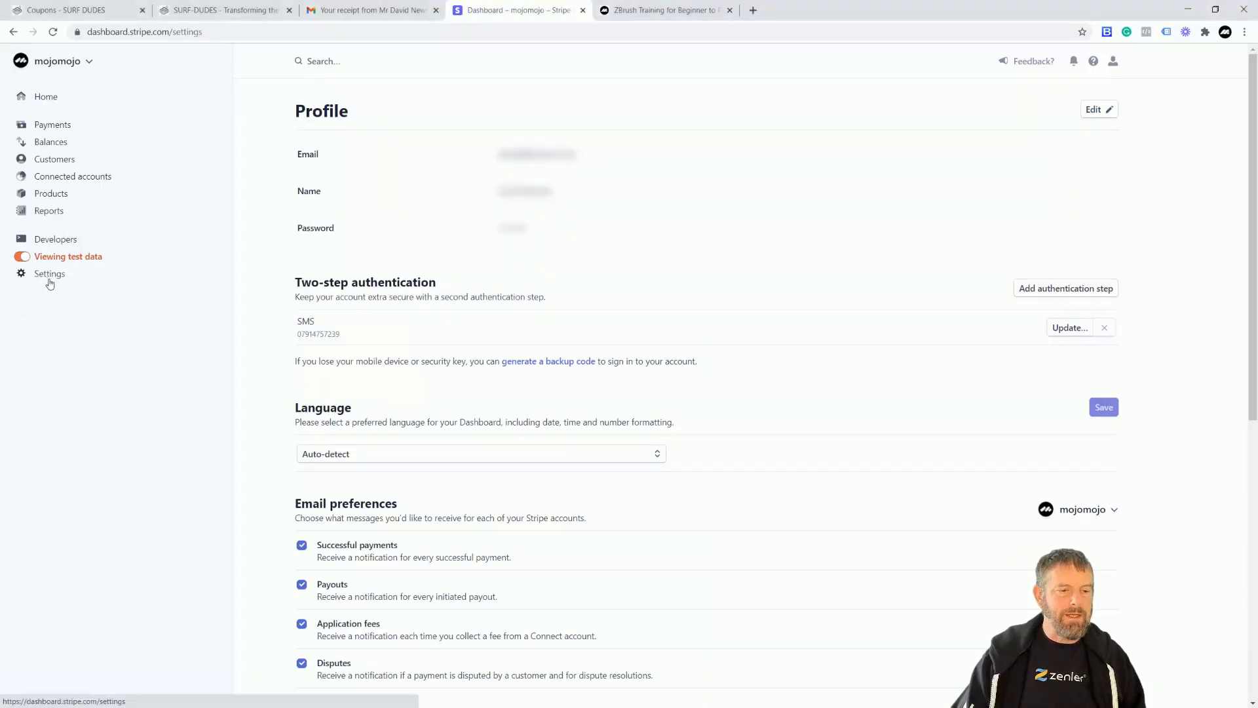
# Open the Branding settings from the account settings.
pyautogui.click(50, 282)
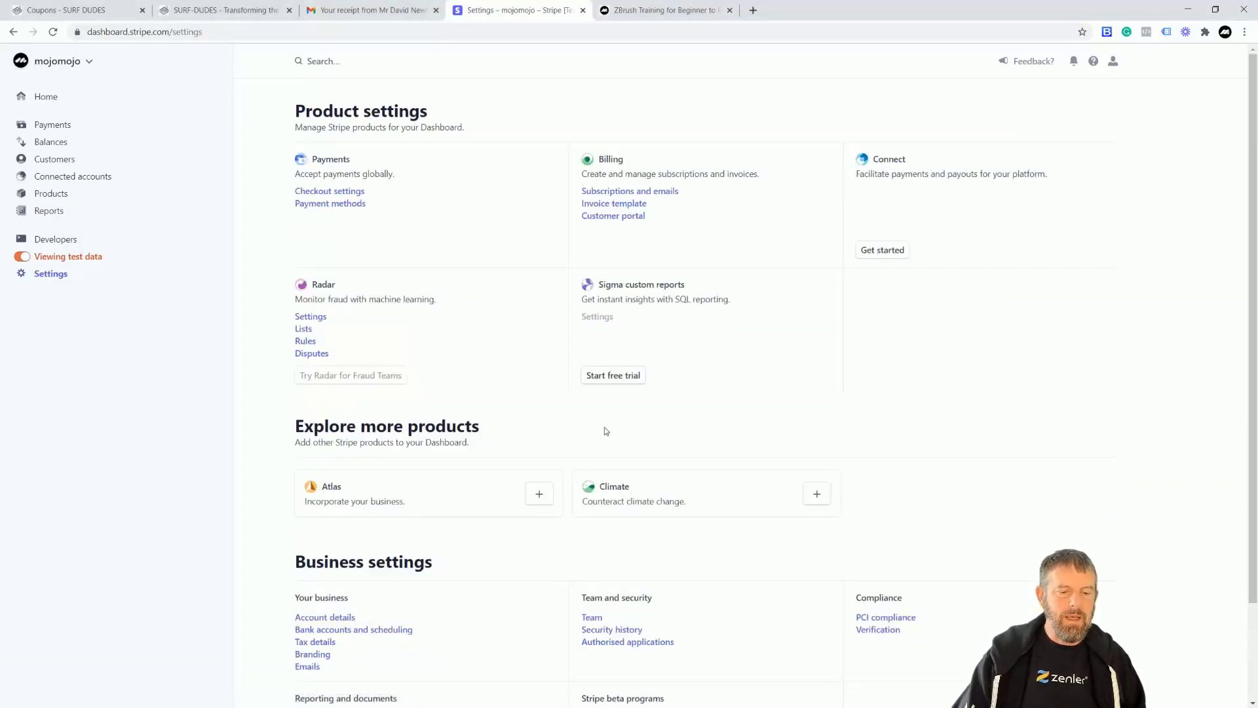
pyautogui.scroll(-2, 604, 430)
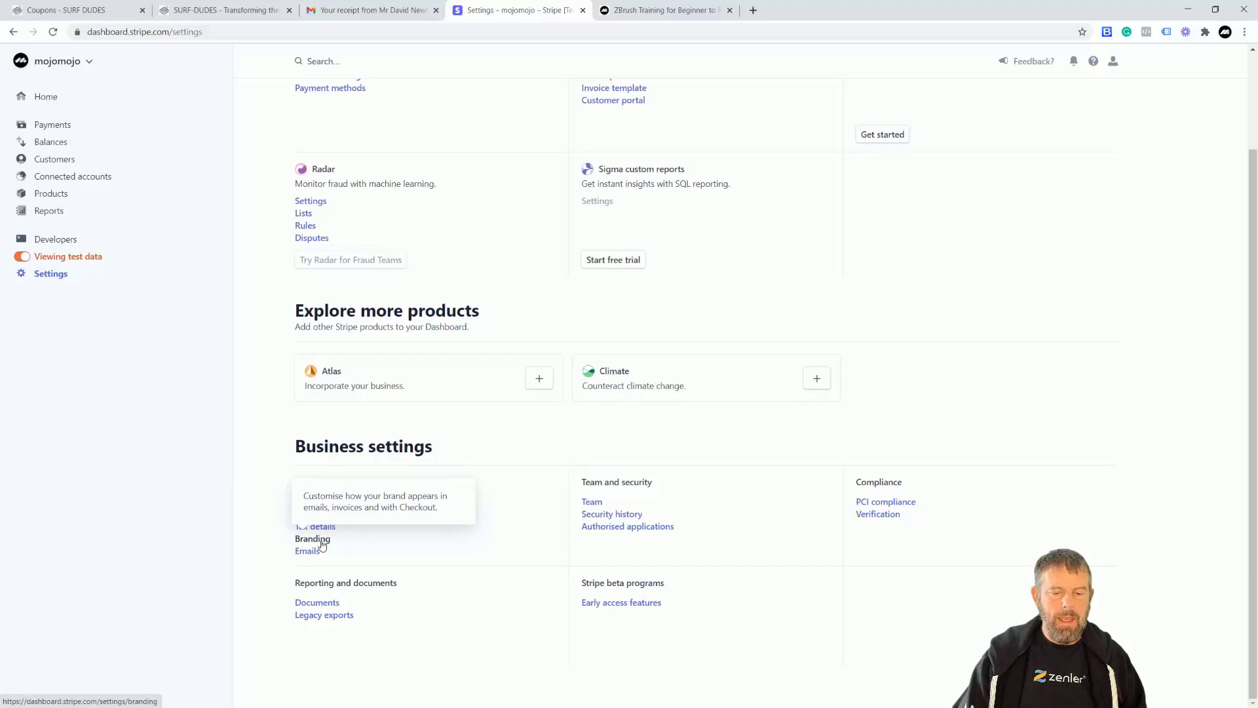
pyautogui.click(320, 541)
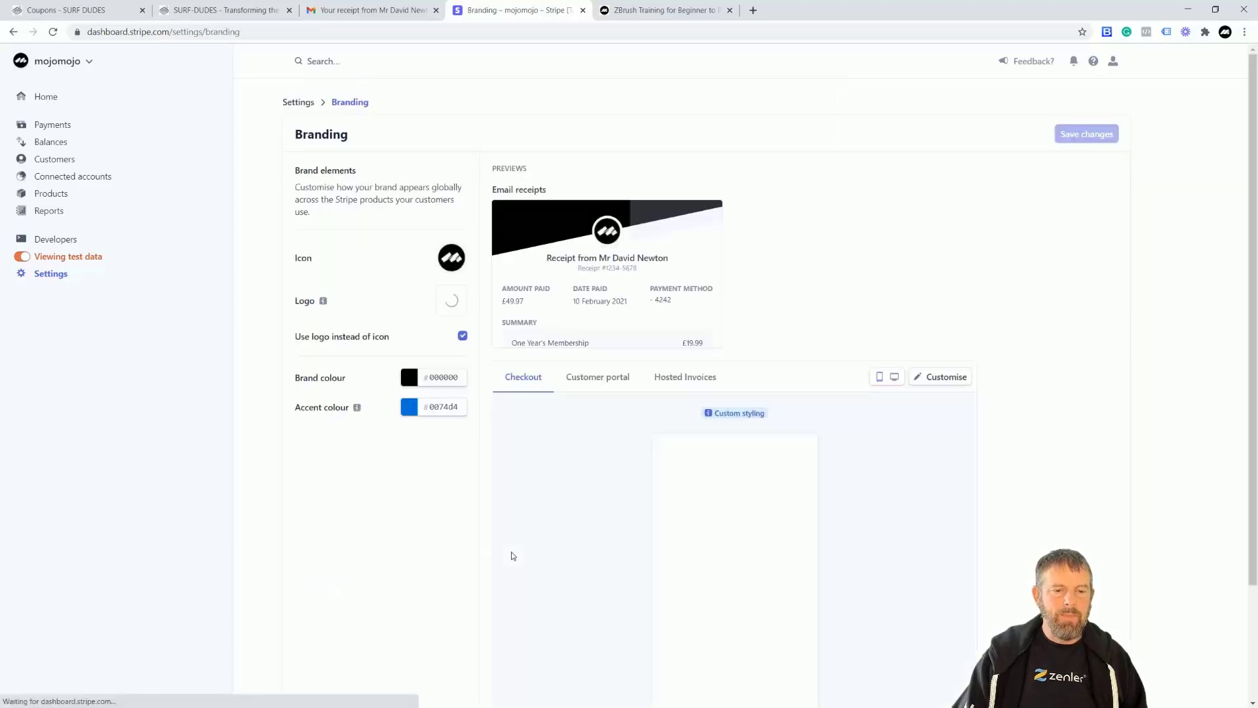
pyautogui.moveTo(519, 267)
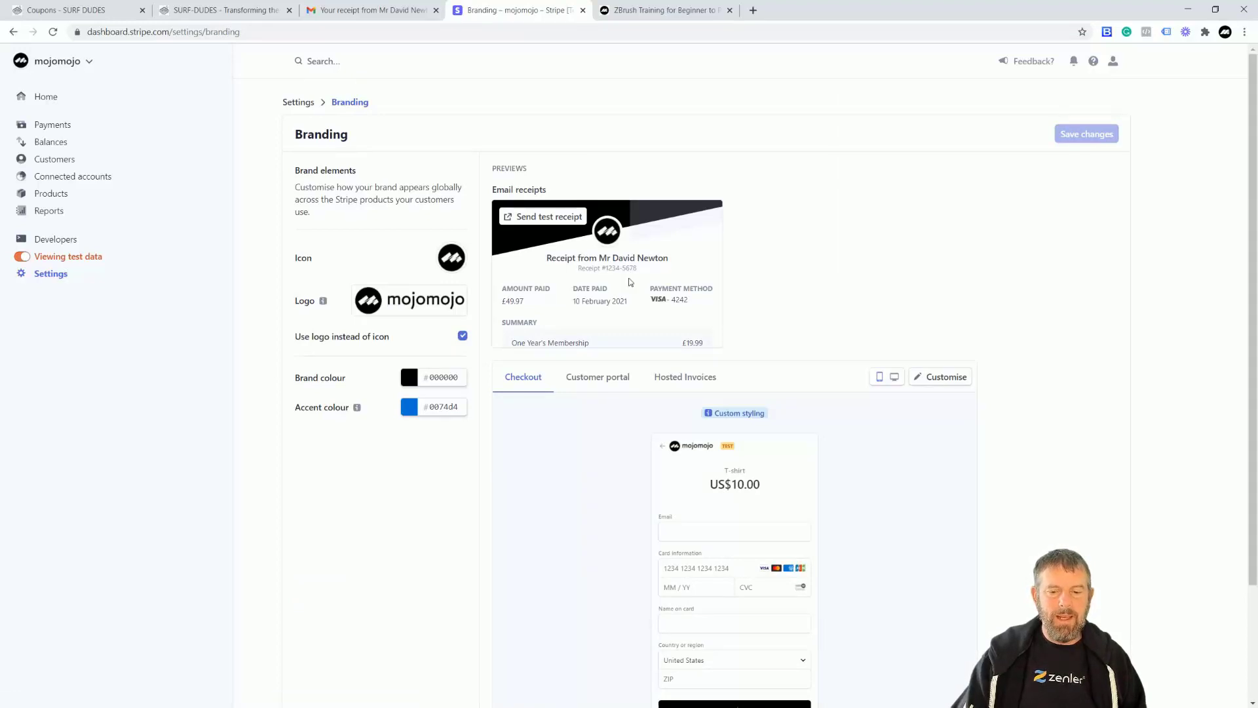
pyautogui.moveTo(407, 303)
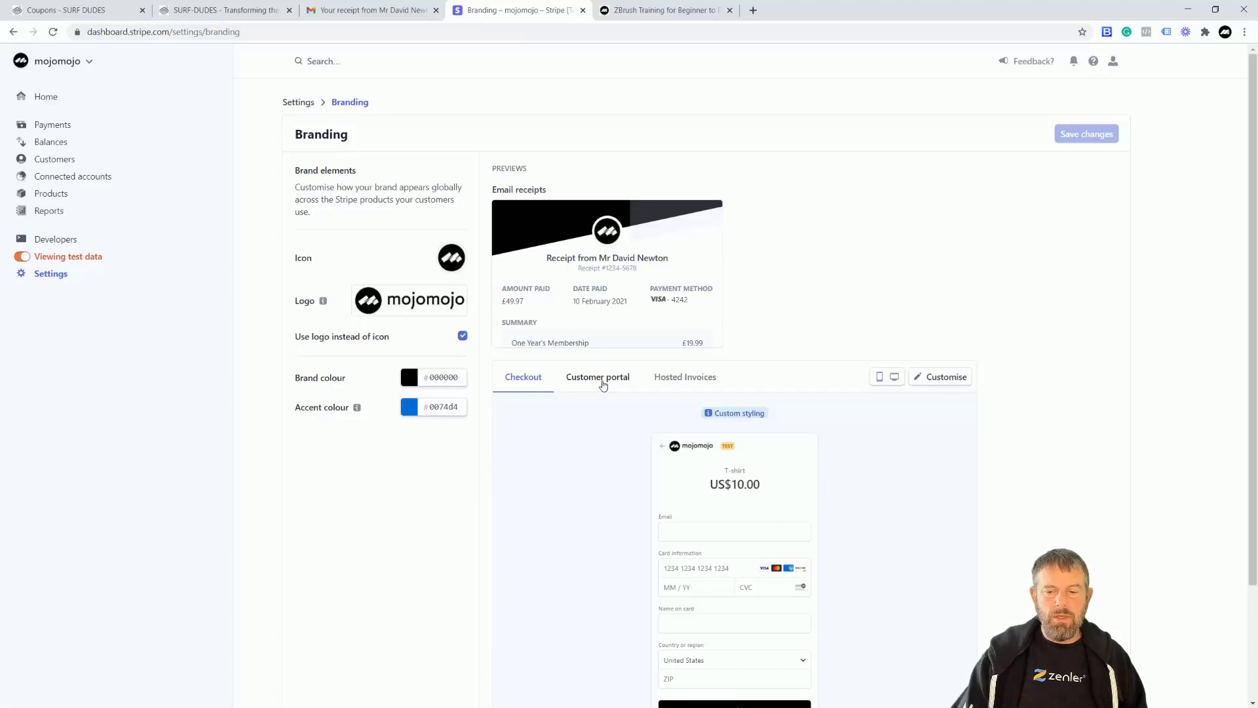
# Preview checkout in desktop and mobile layouts and view its styling options.
pyautogui.click(895, 379)
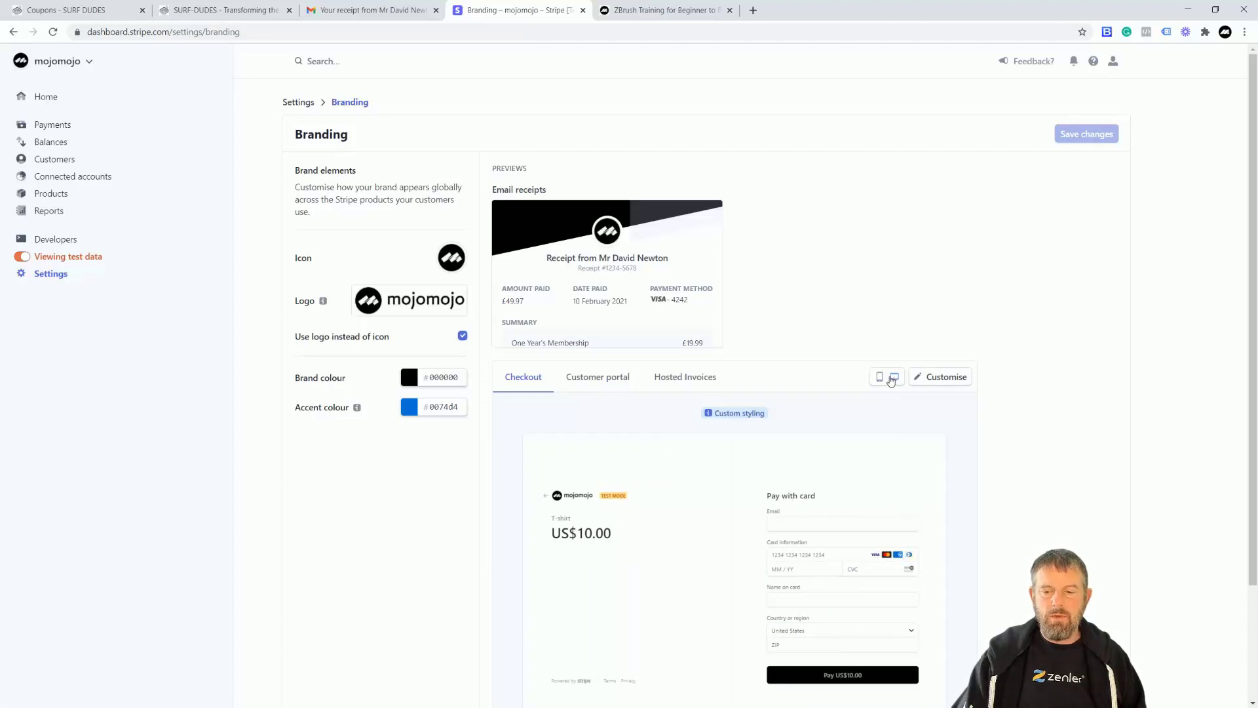
pyautogui.click(880, 379)
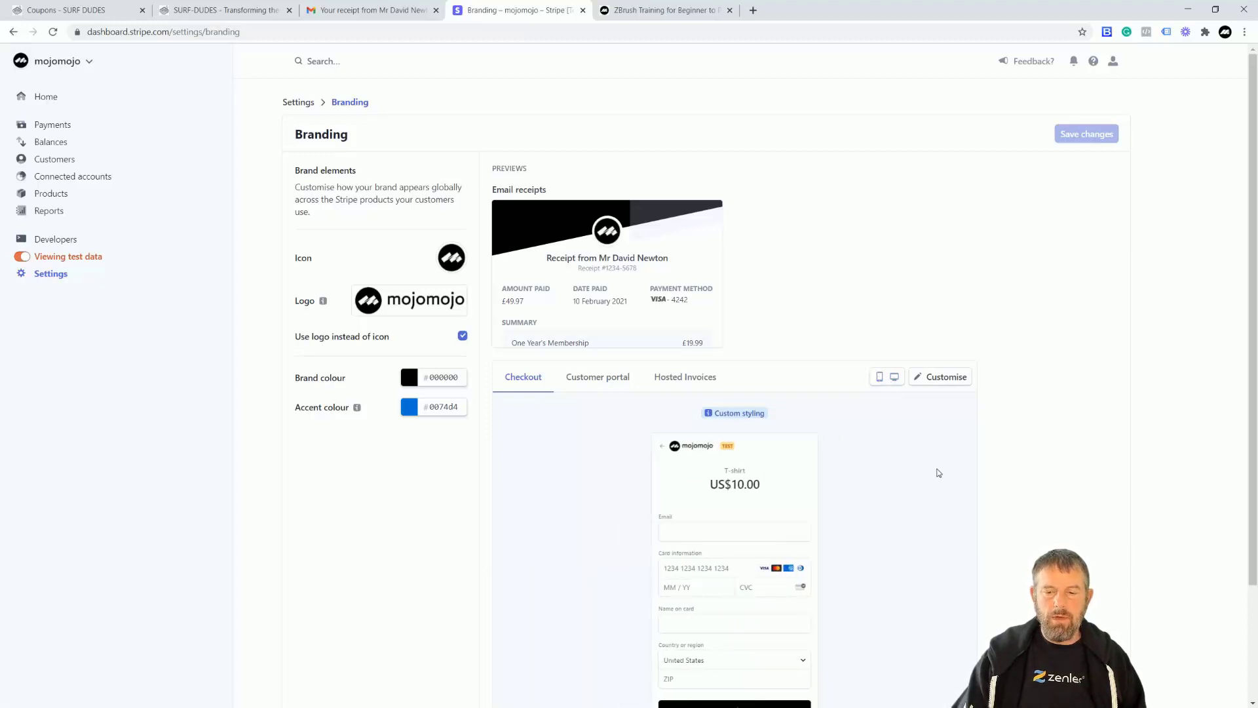
pyautogui.scroll(-2, 936, 466)
pyautogui.scroll(2, 935, 464)
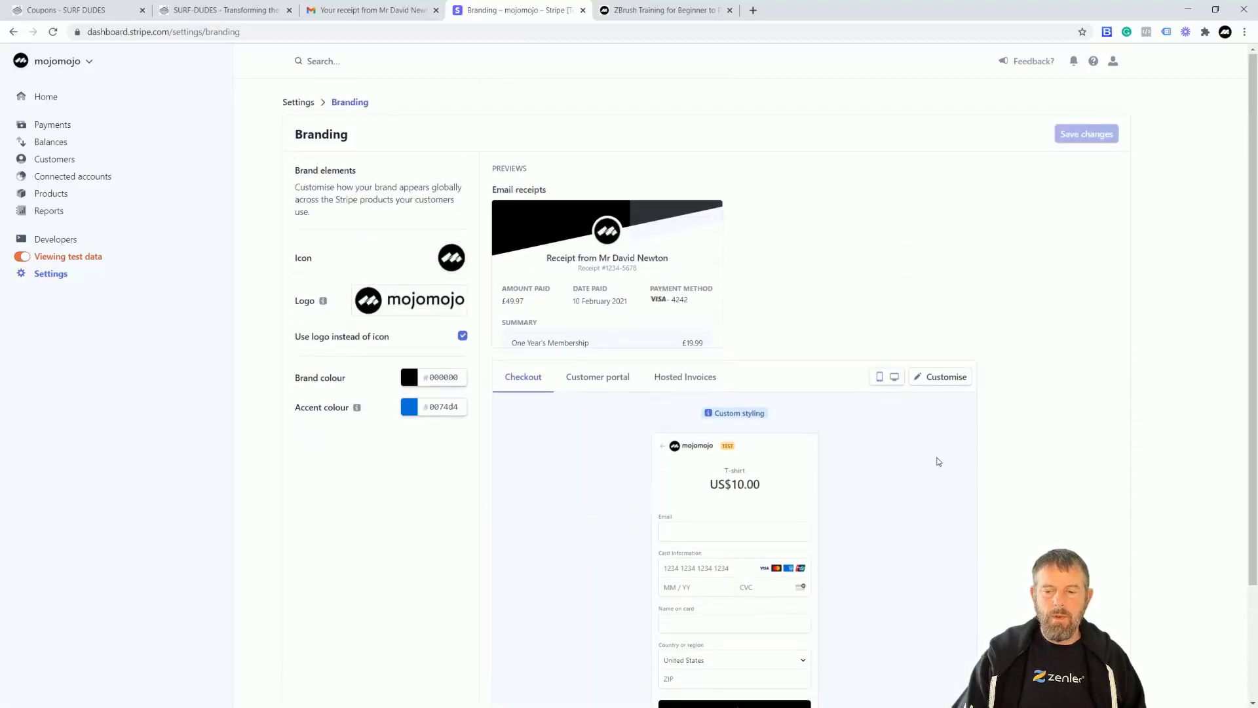
pyautogui.click(943, 379)
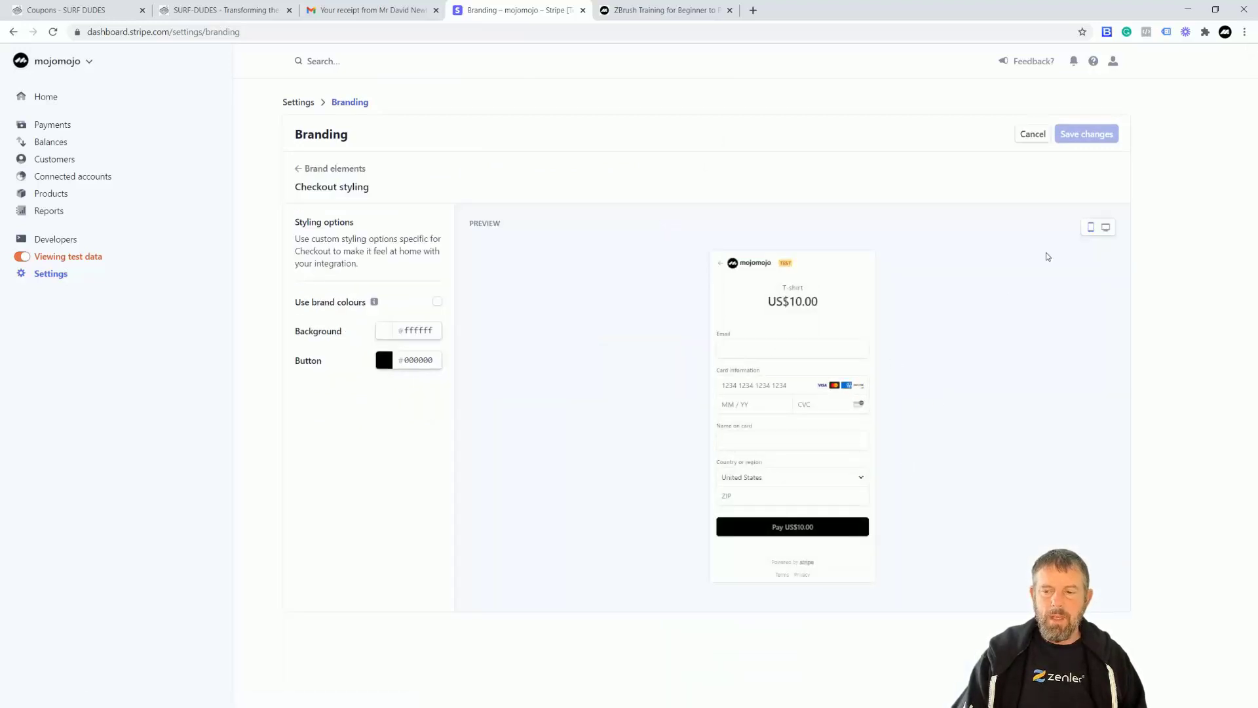
pyautogui.click(1107, 229)
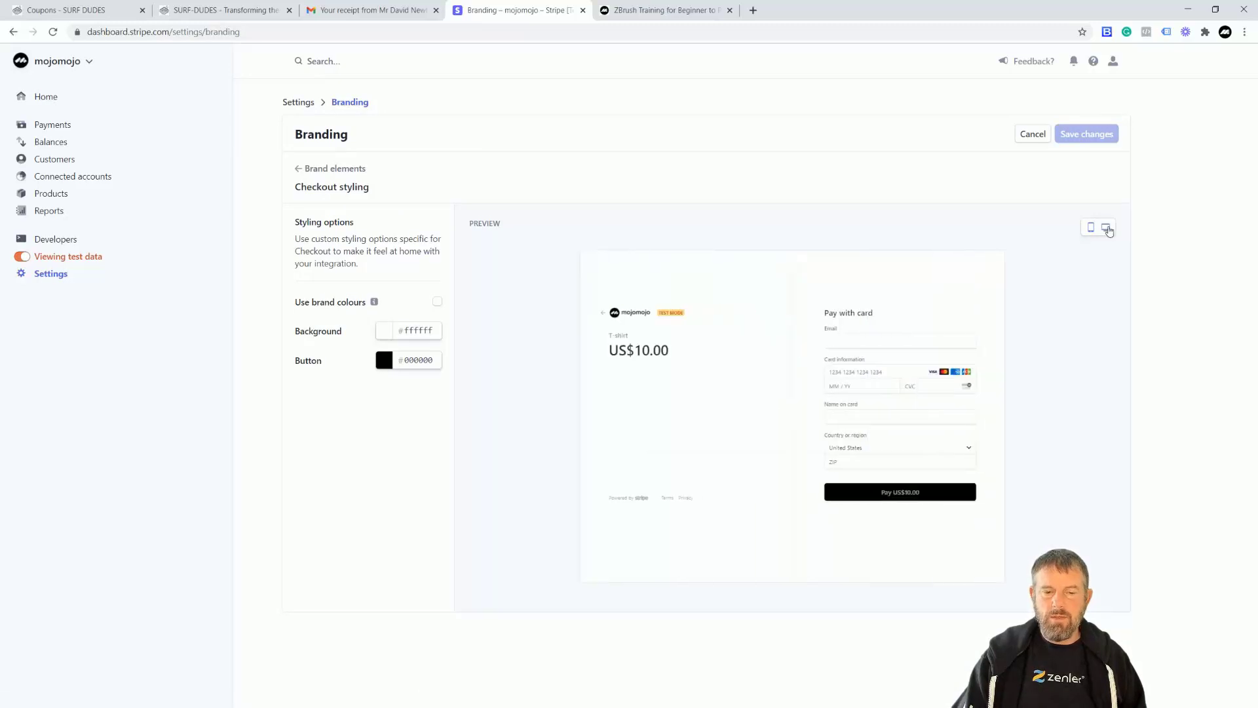
pyautogui.click(297, 170)
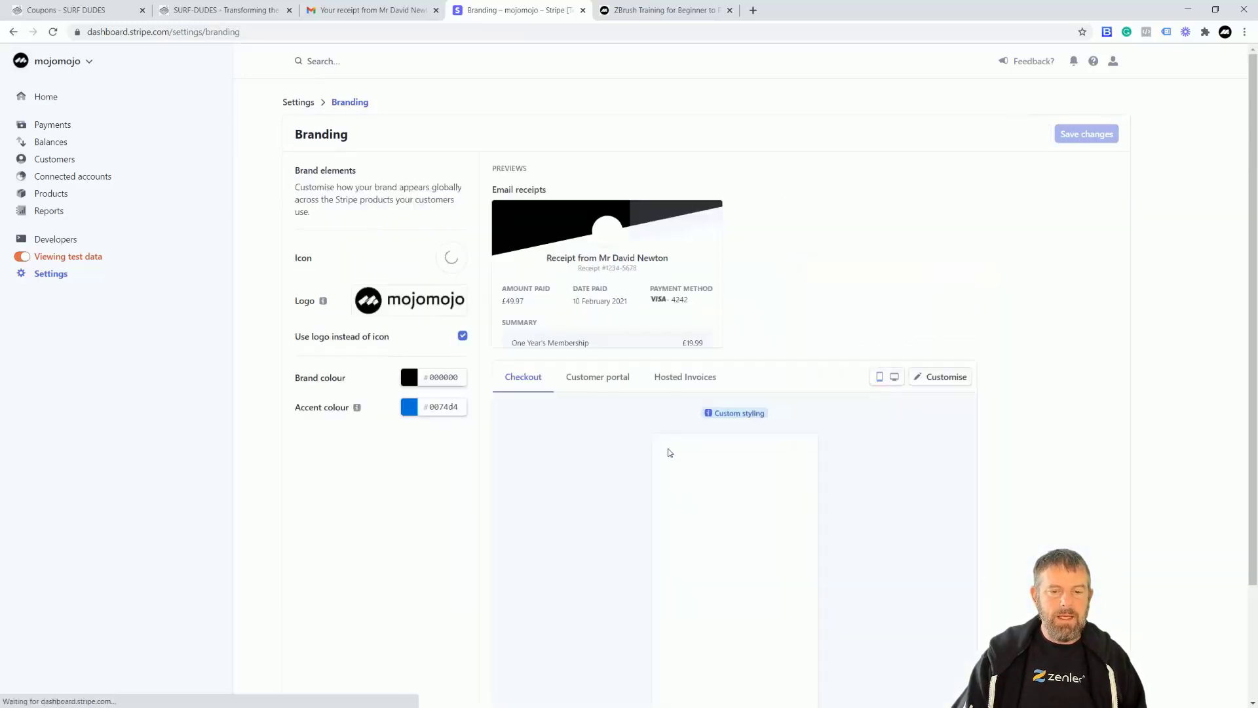
# Preview the branded customer portal and hosted invoice page, then return to Settings.
pyautogui.click(592, 384)
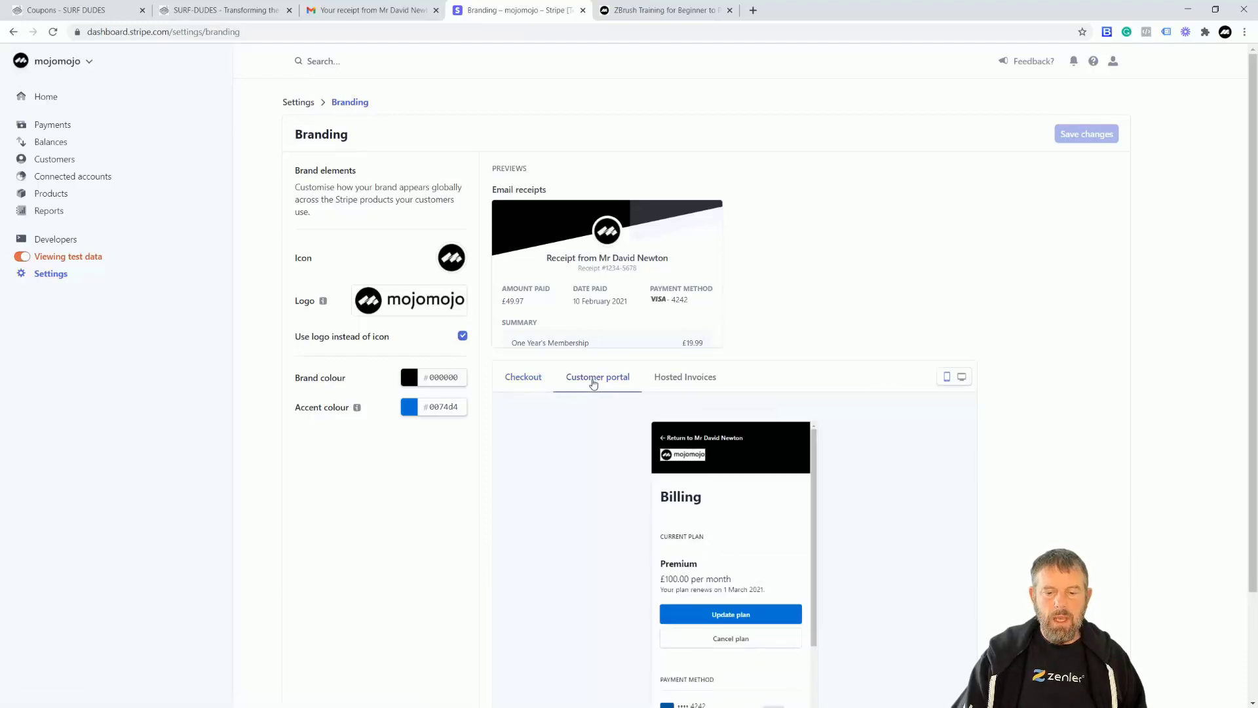
pyautogui.click(688, 383)
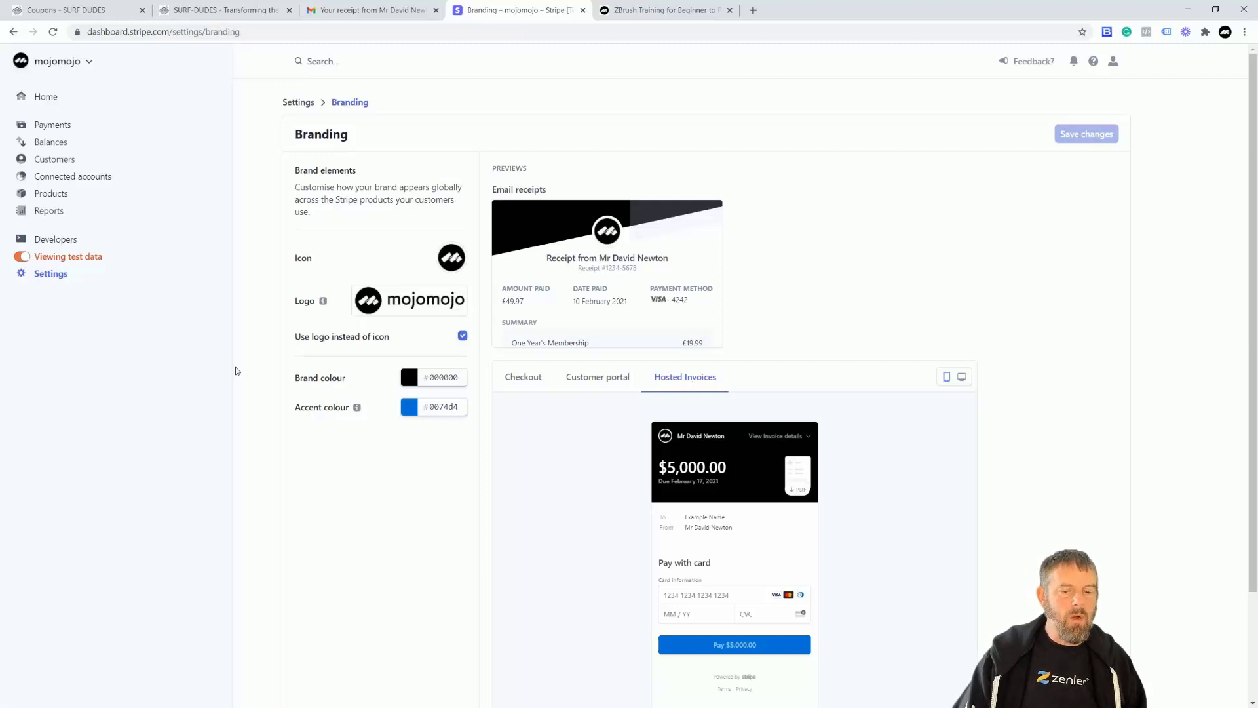
pyautogui.click(51, 274)
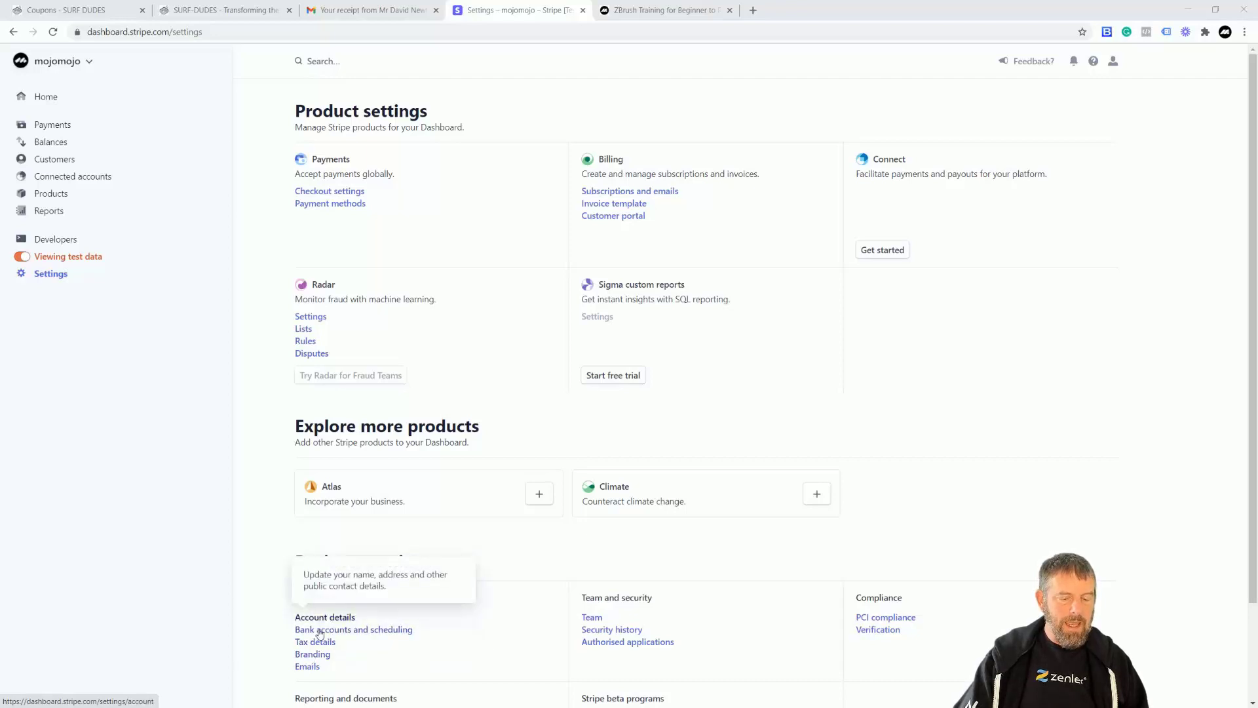
# Open the customer Emails settings and highlight the heading on which emails customers receive.
pyautogui.click(309, 667)
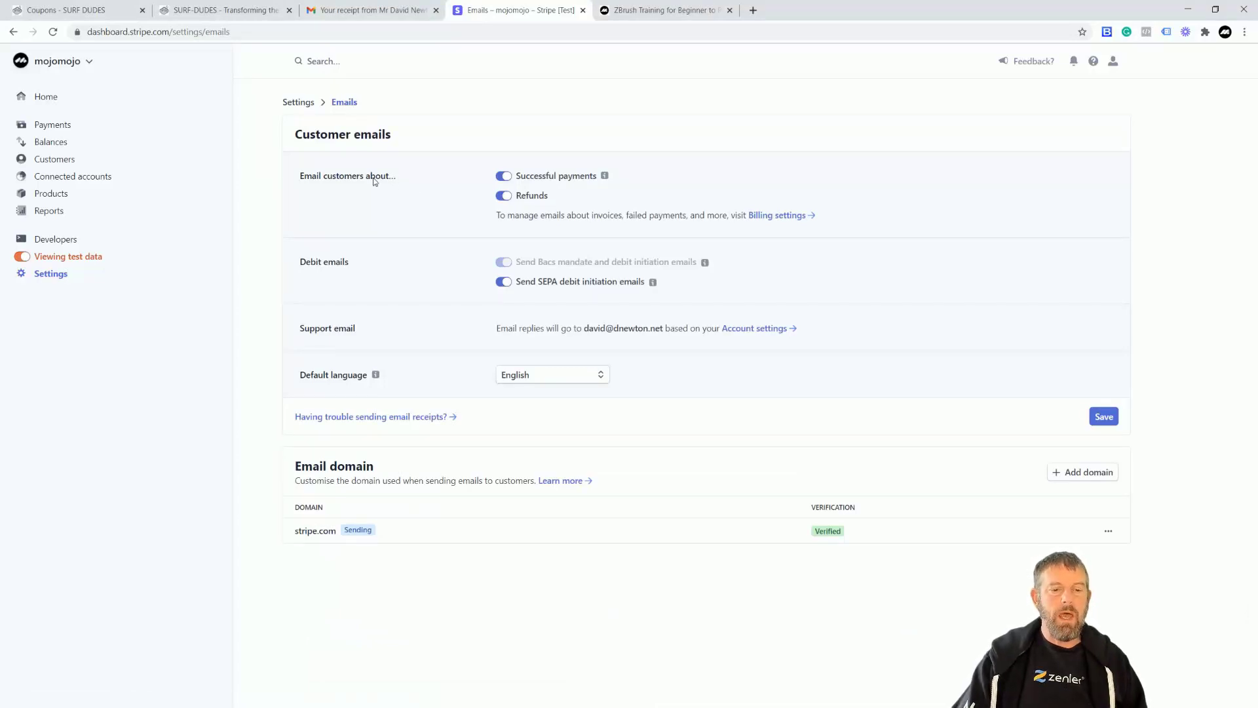
pyautogui.moveTo(299, 177); pyautogui.dragTo(398, 177)
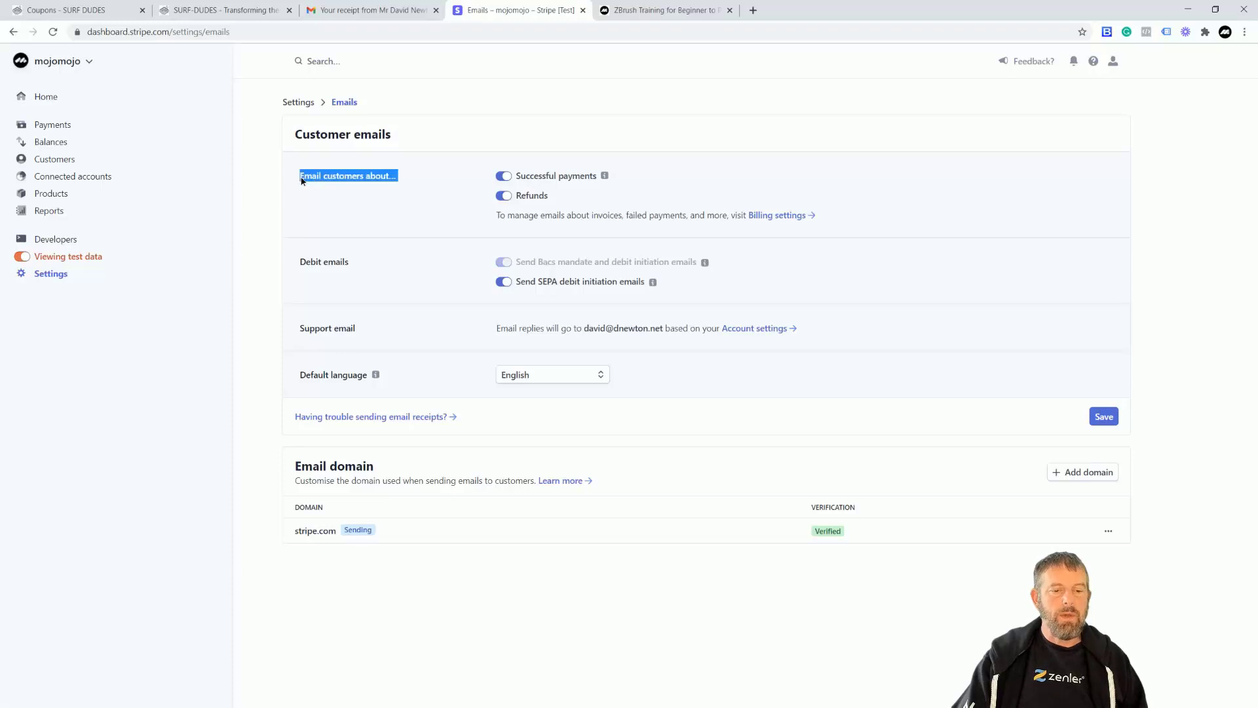
pyautogui.moveTo(606, 176)
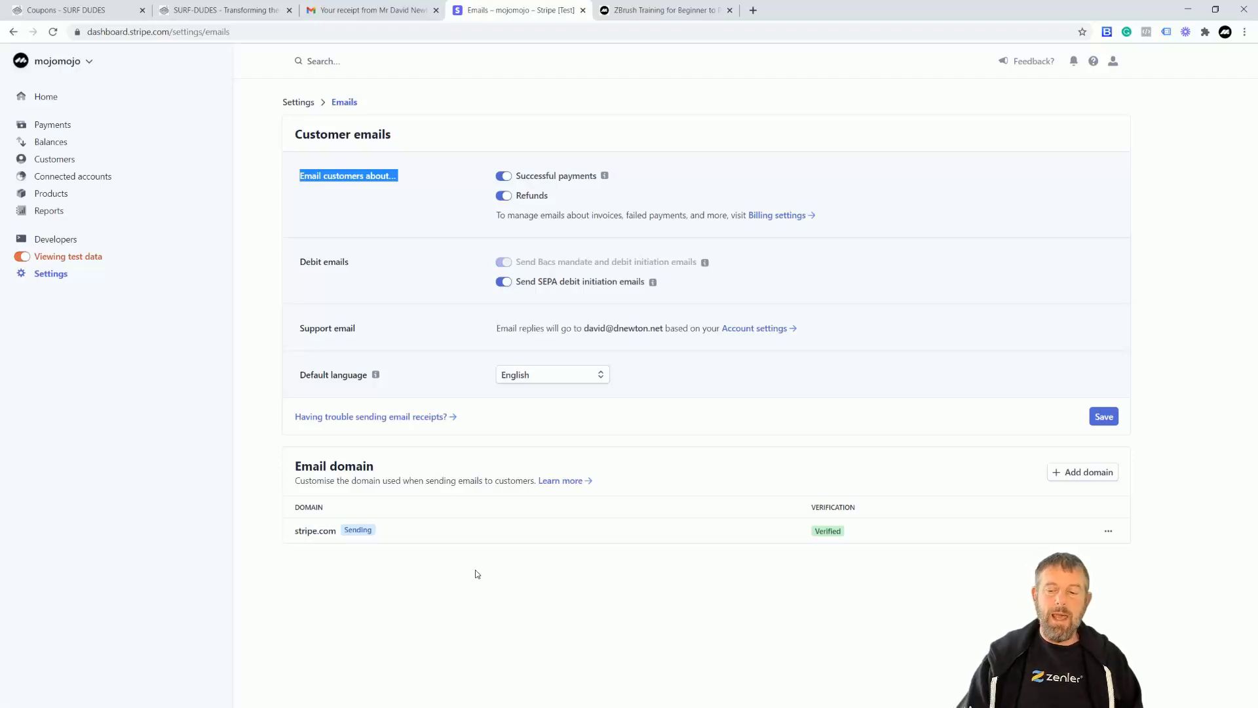
# Highlight the stripe.com sending domain, then go to the Subscriptions and emails billing settings.
pyautogui.click(297, 532)
pyautogui.moveTo(336, 531); pyautogui.dragTo(299, 535)
pyautogui.click(297, 536)
pyautogui.click(393, 595)
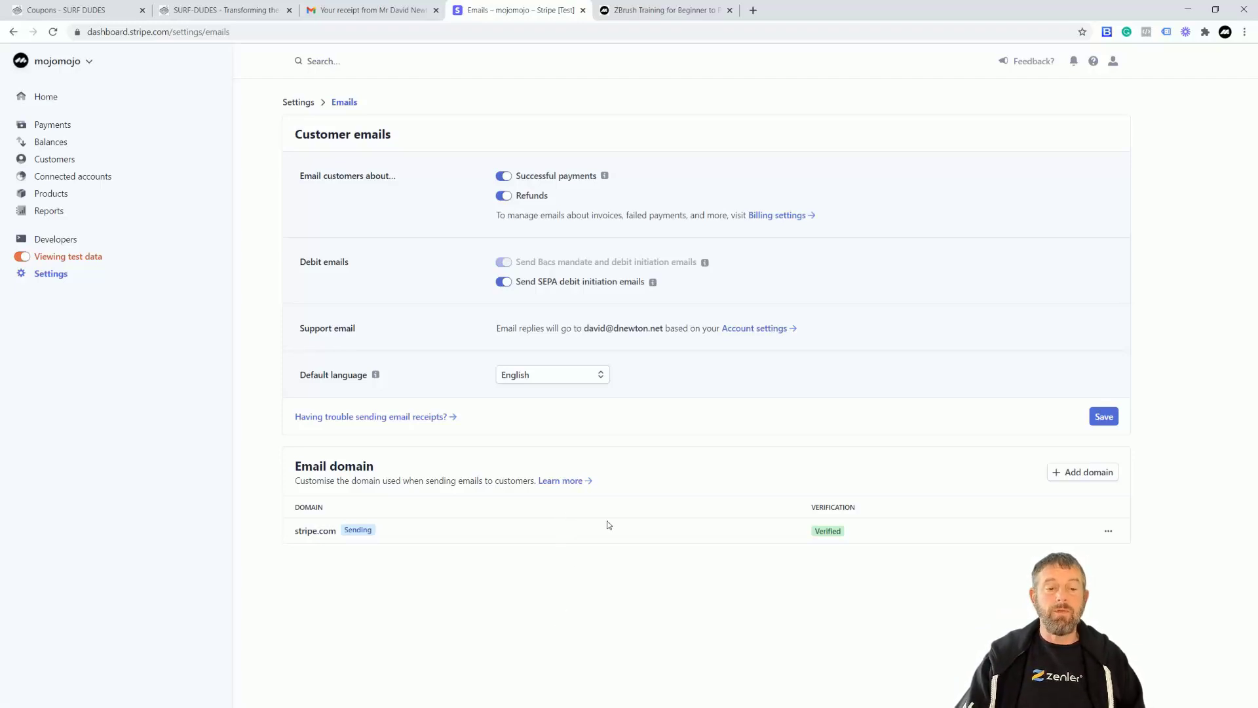
pyautogui.click(780, 217)
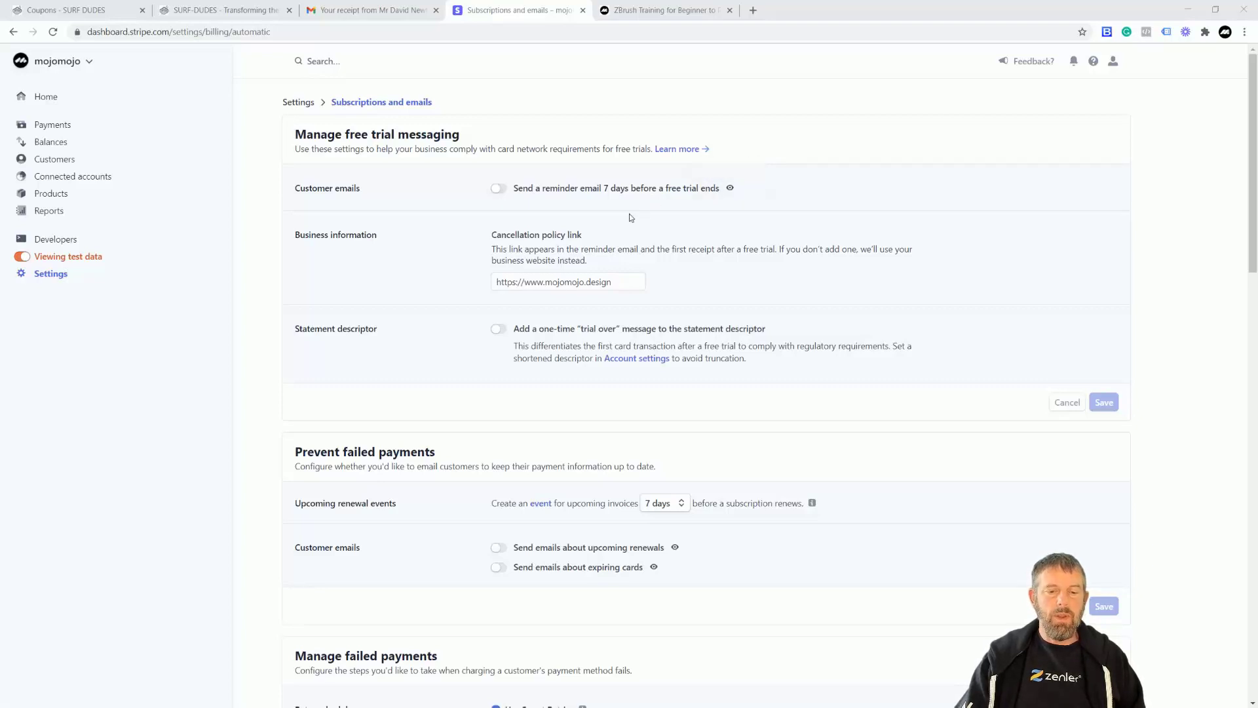
pyautogui.moveTo(503, 235); pyautogui.dragTo(584, 237)
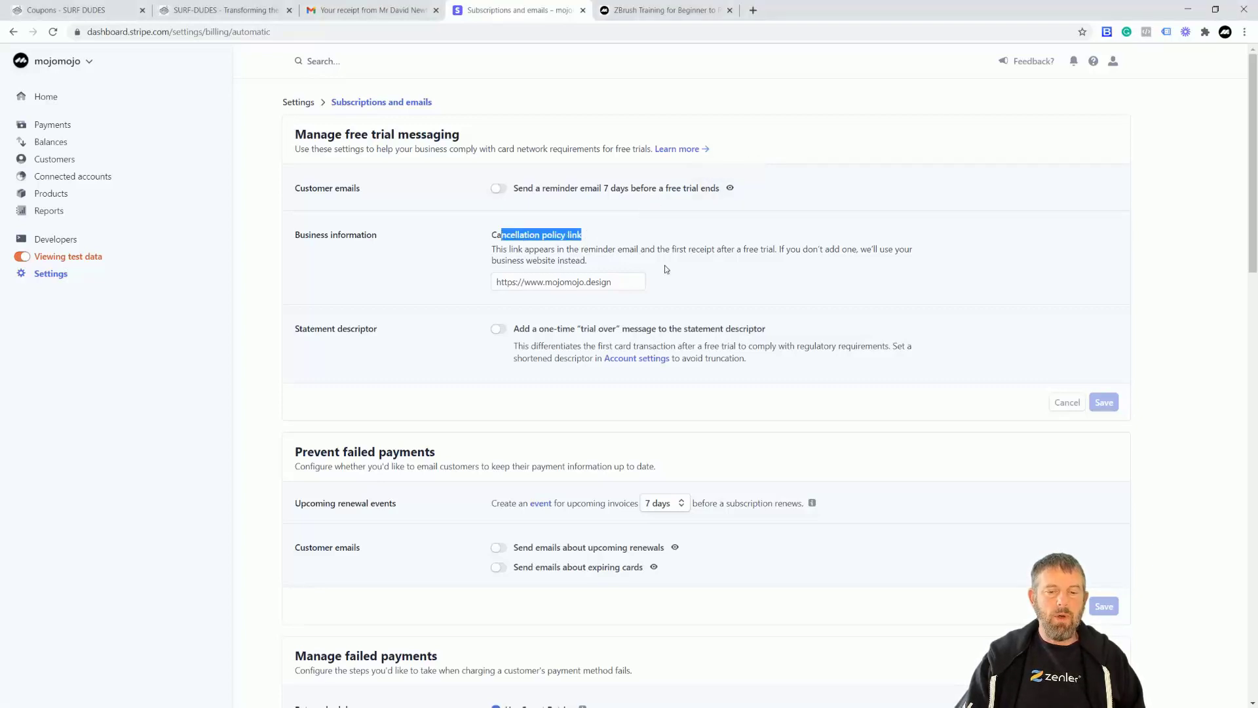
pyautogui.click(720, 279)
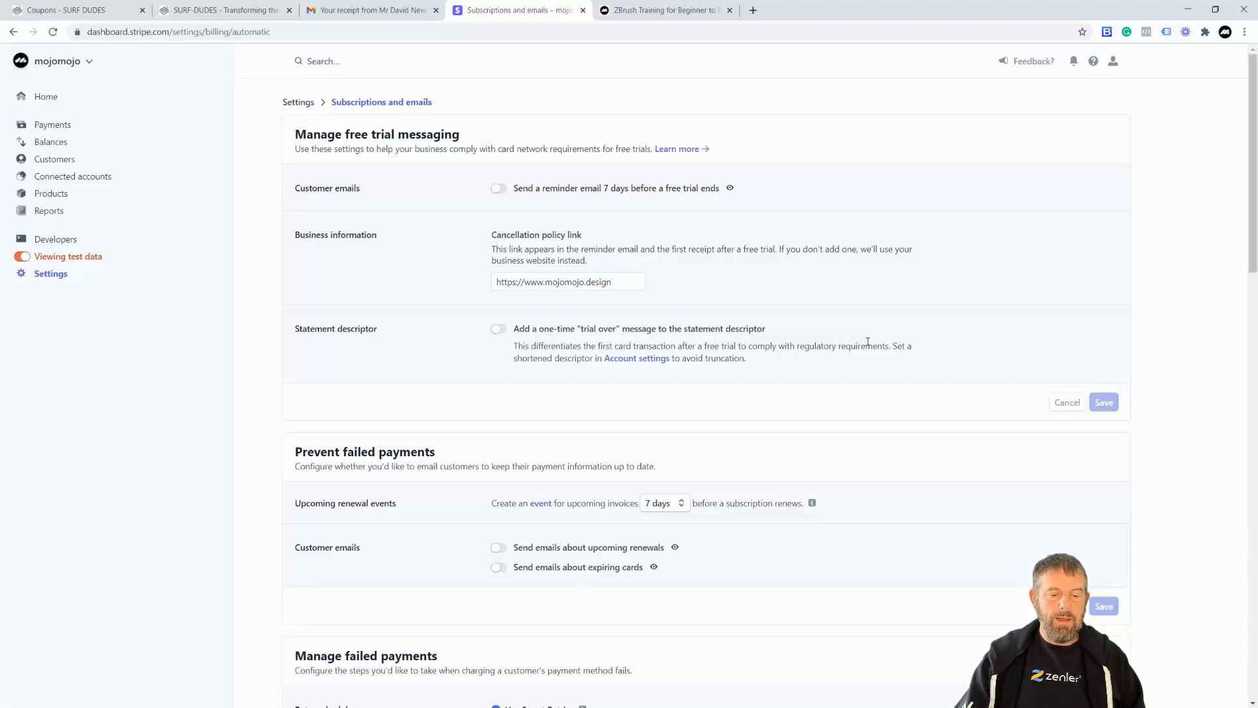
pyautogui.scroll(-3, 868, 342)
pyautogui.scroll(-2, 868, 346)
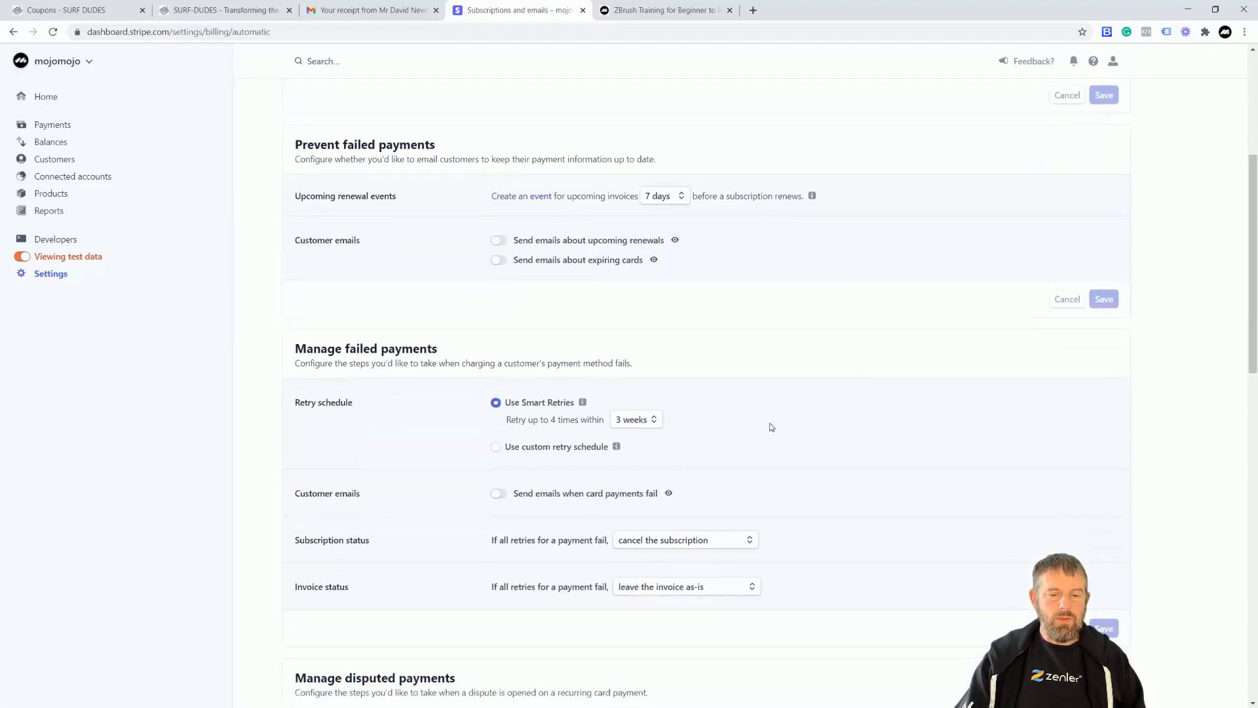
pyautogui.scroll(-1, 453, 452)
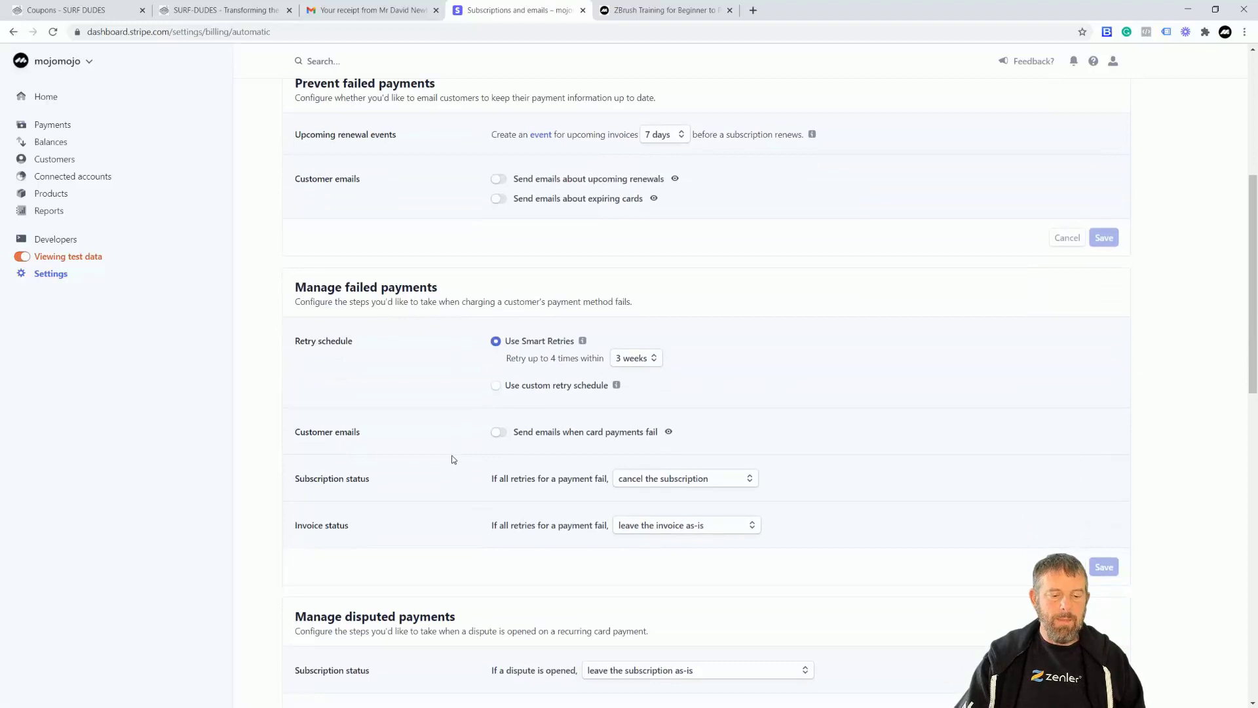
pyautogui.scroll(-2, 452, 459)
pyautogui.scroll(-3, 452, 458)
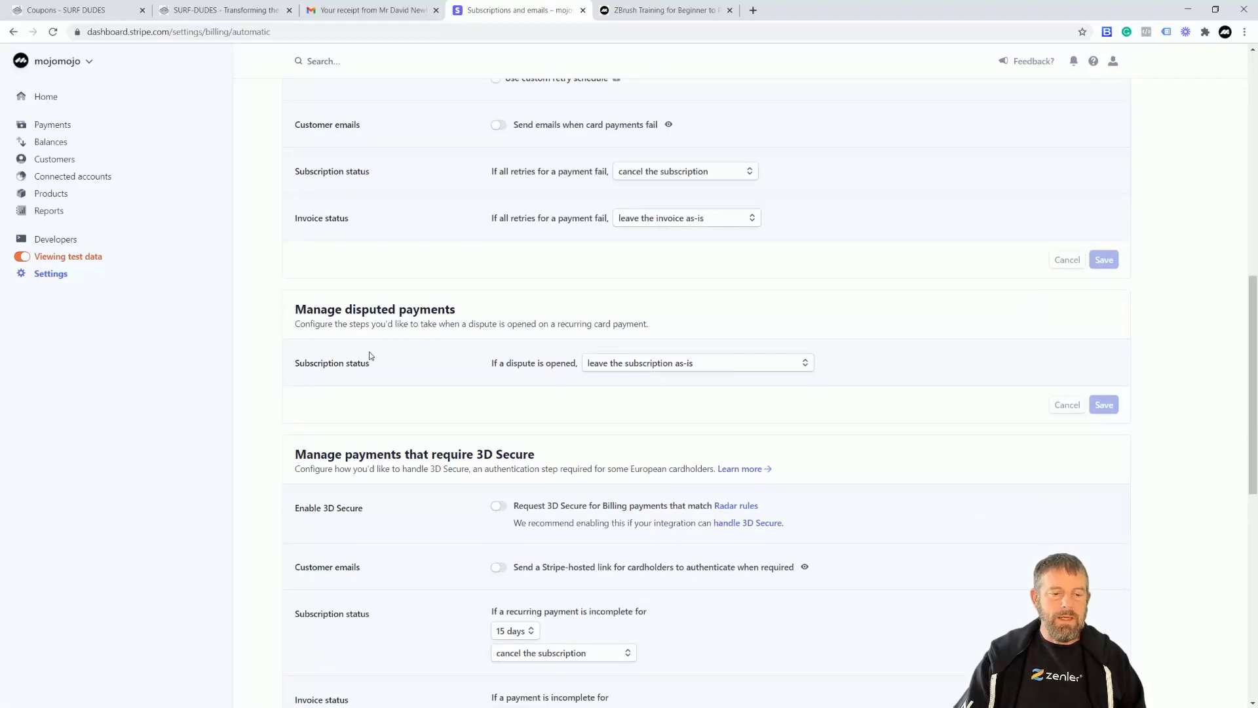
pyautogui.scroll(-8, 448, 397)
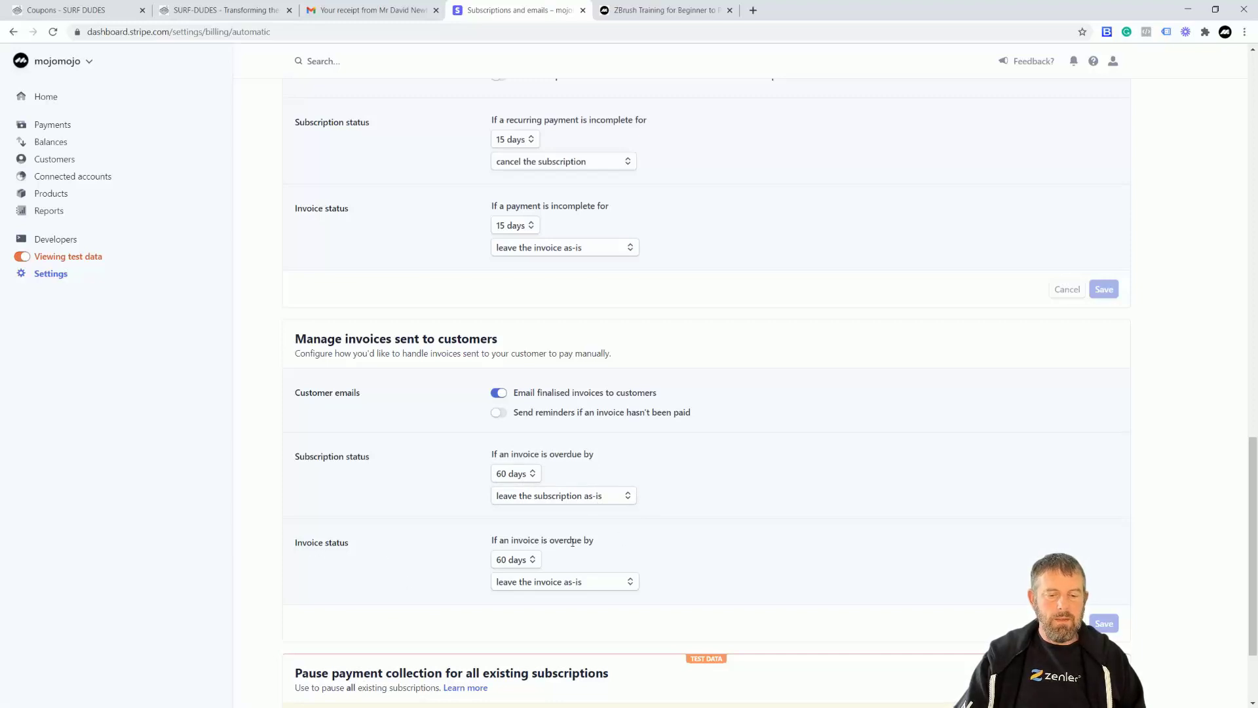
pyautogui.scroll(-2, 689, 535)
pyautogui.scroll(6, 693, 536)
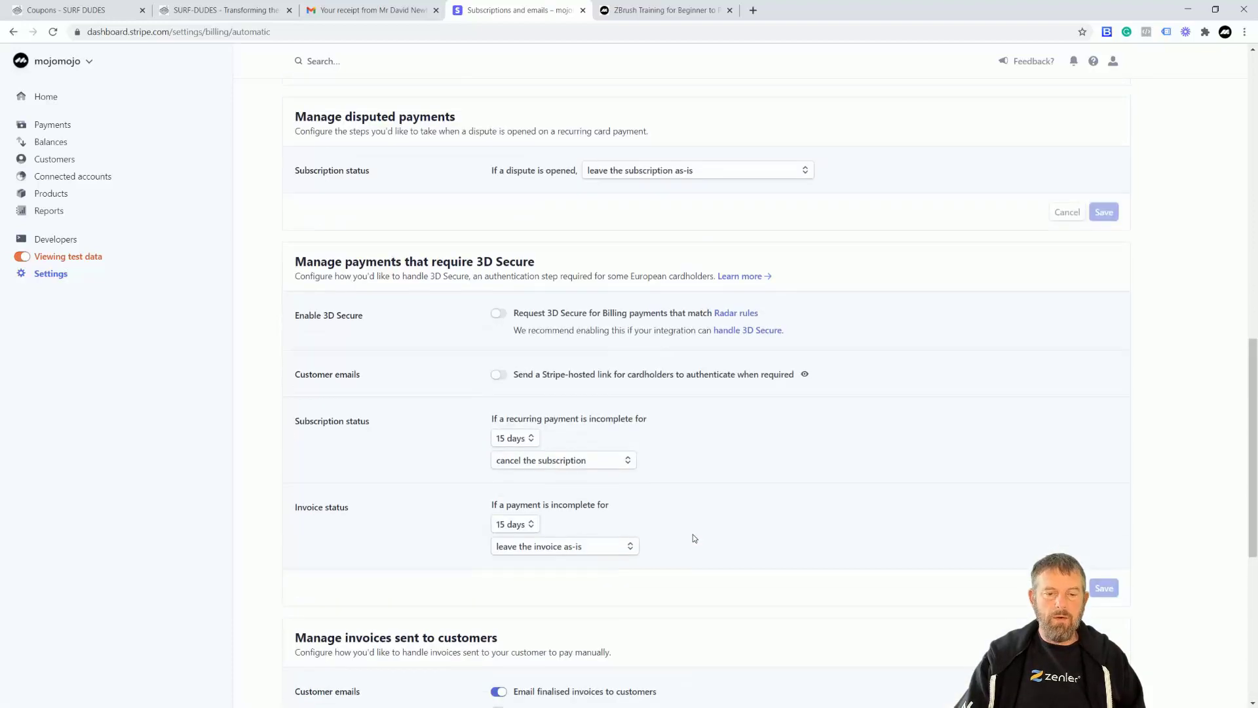
pyautogui.scroll(9, 693, 536)
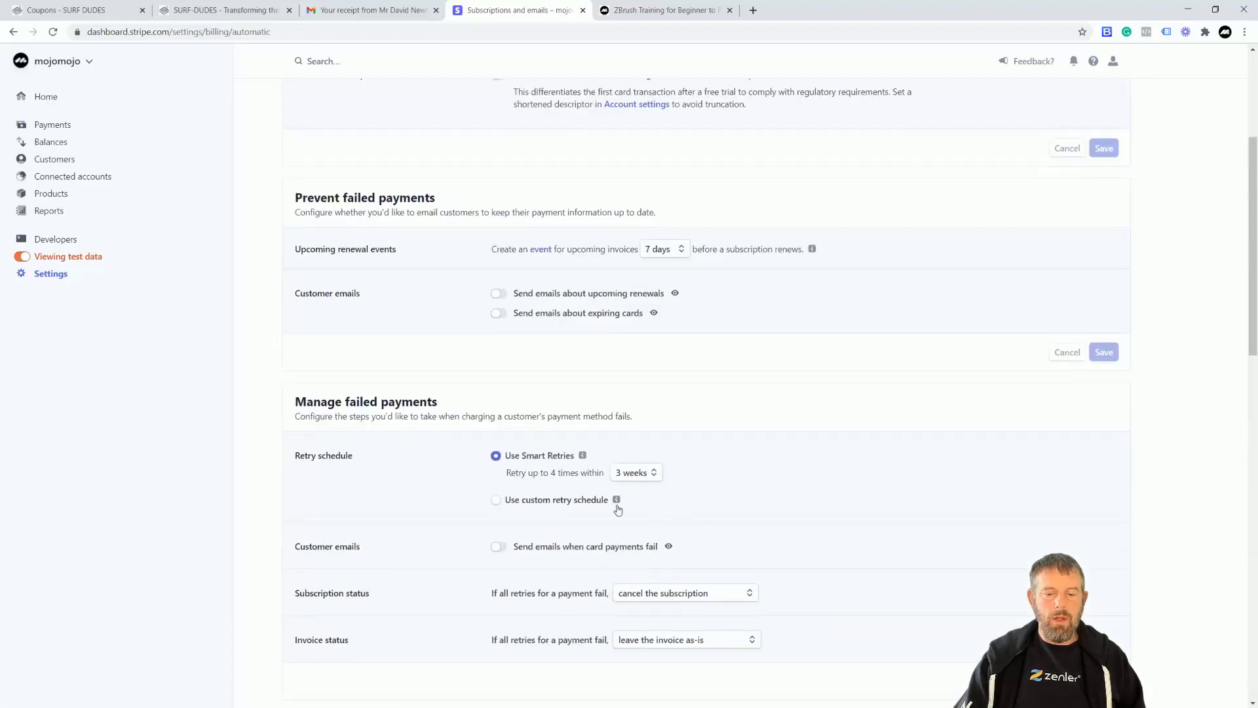
pyautogui.moveTo(617, 502)
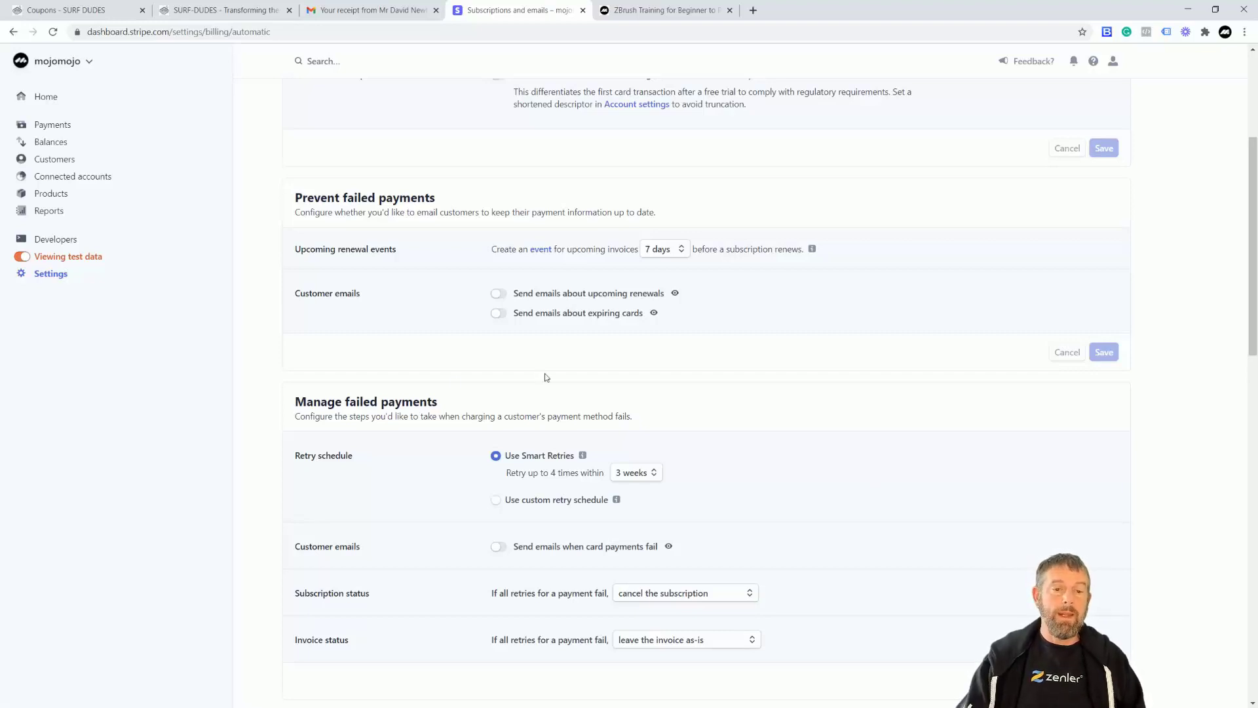
# Open the newer 'Your receipt from mojomojo design' email in Gmail's Primary inbox.
pyautogui.click(360, 11)
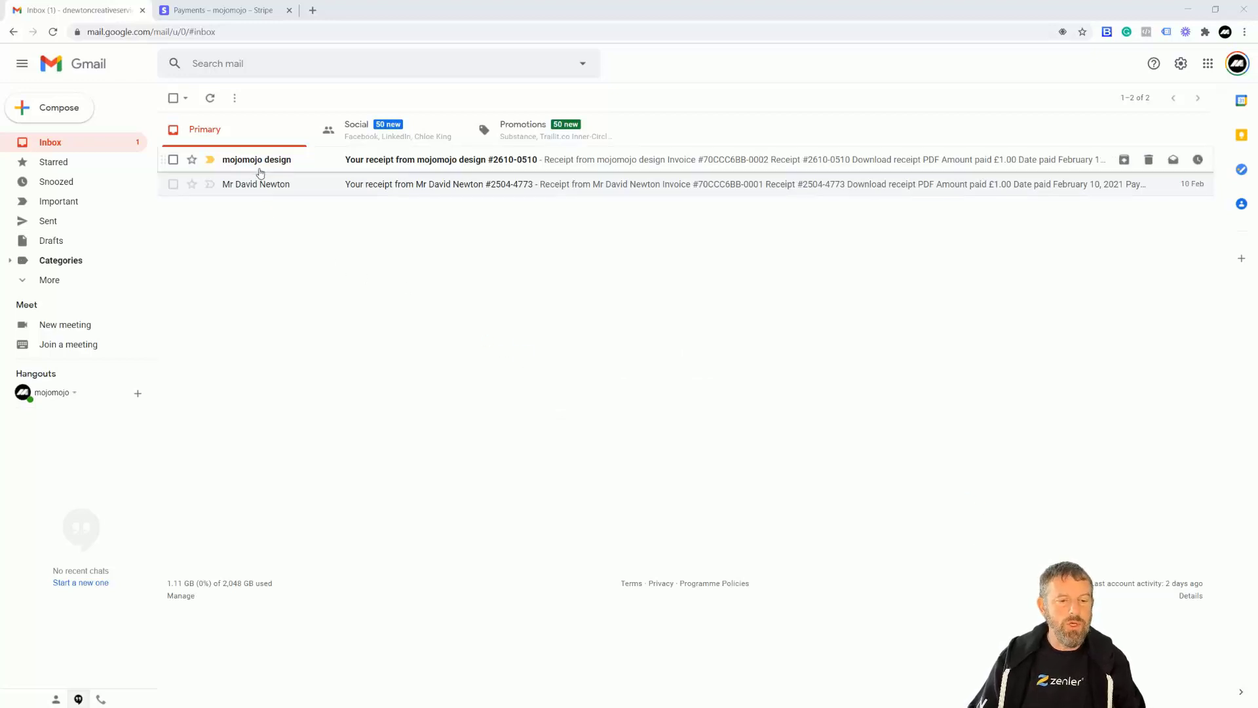
pyautogui.moveTo(253, 168)
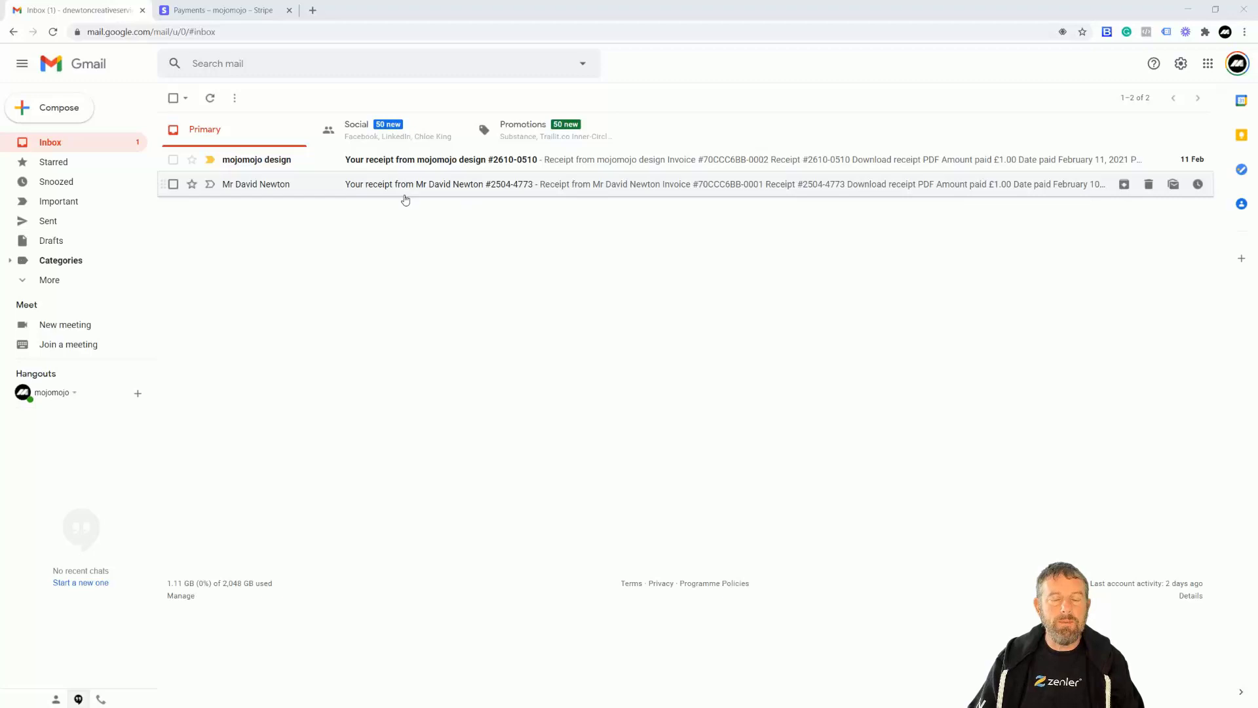
pyautogui.click(254, 163)
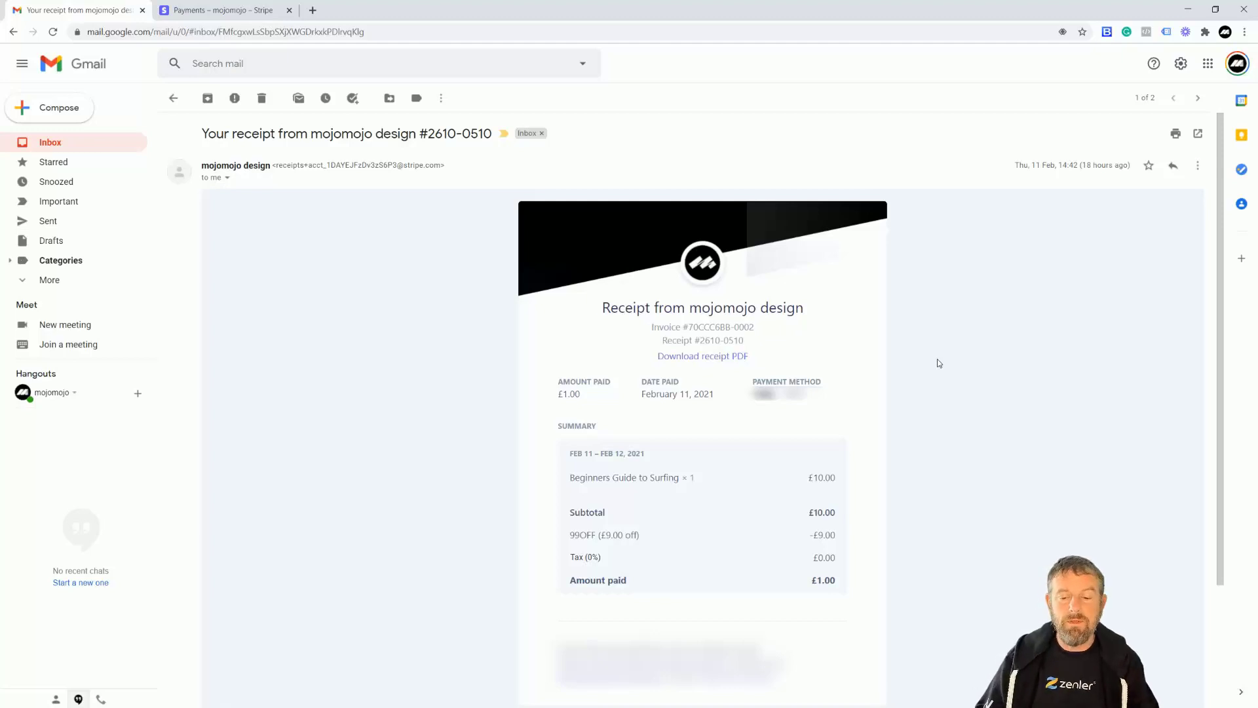
# Check the receipt's invoice number and 99OFF discount taking £10.00 down to £1.00.
pyautogui.moveTo(766, 330); pyautogui.dragTo(699, 341)
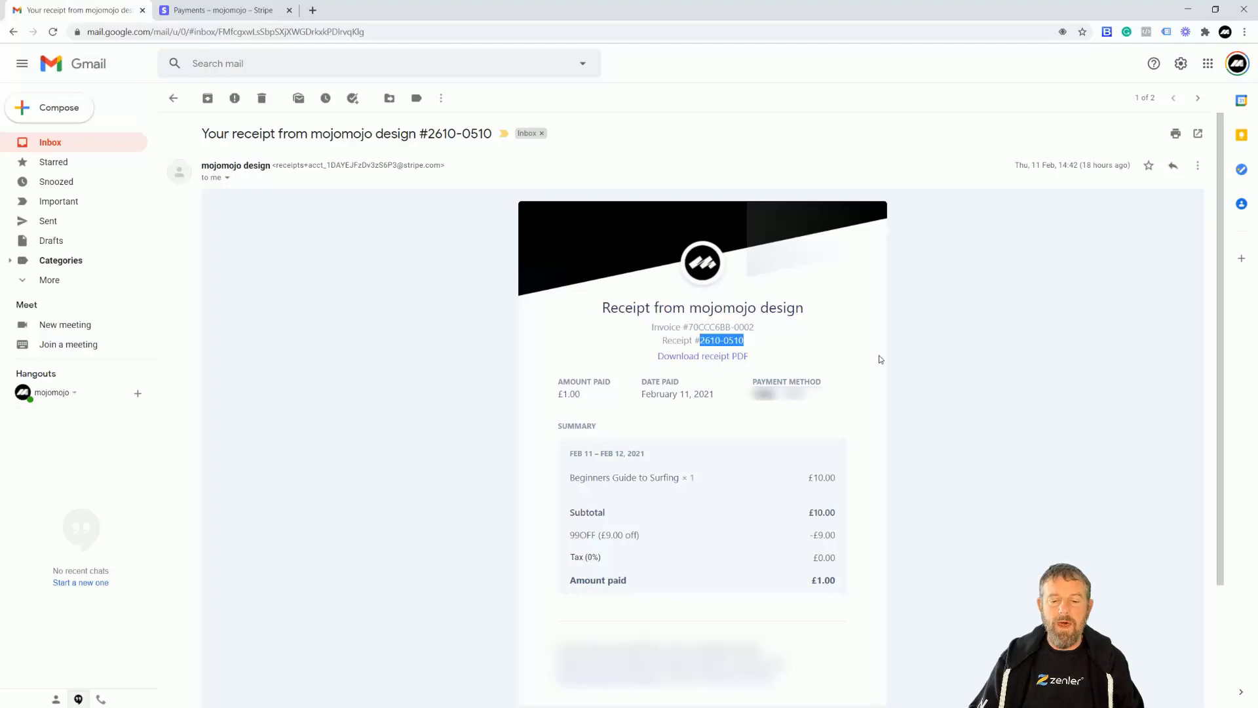
pyautogui.click(913, 353)
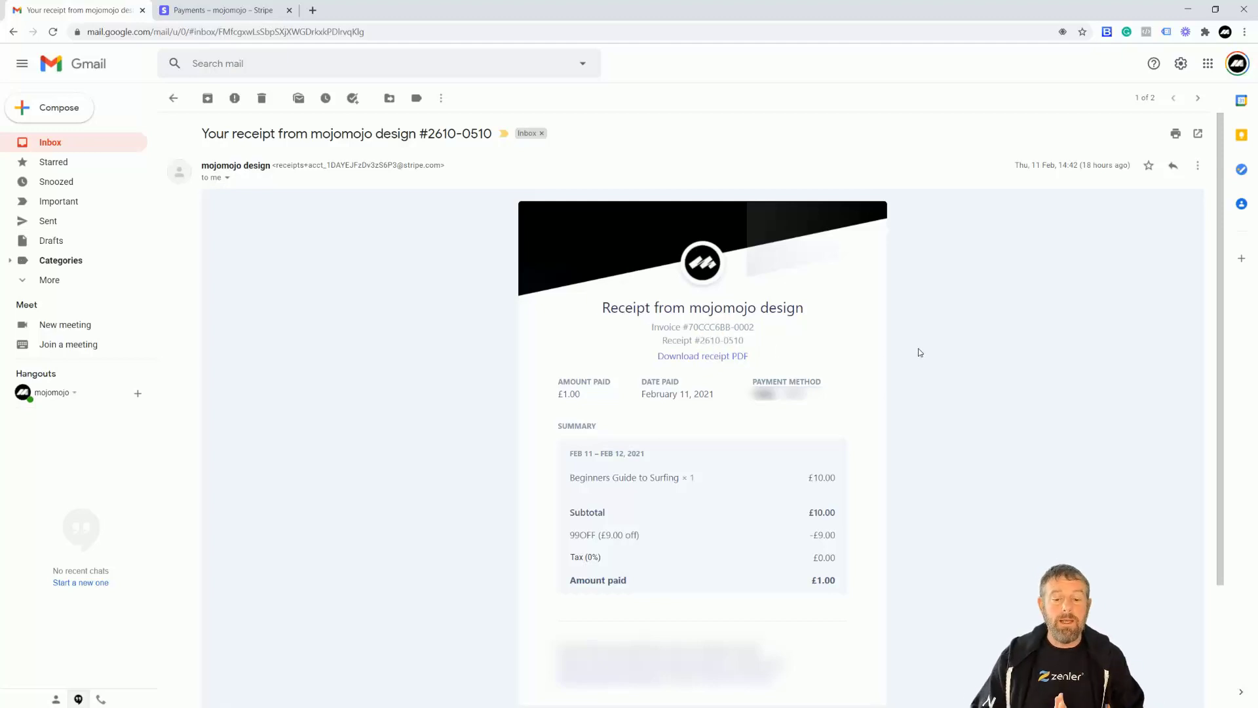
pyautogui.click(231, 12)
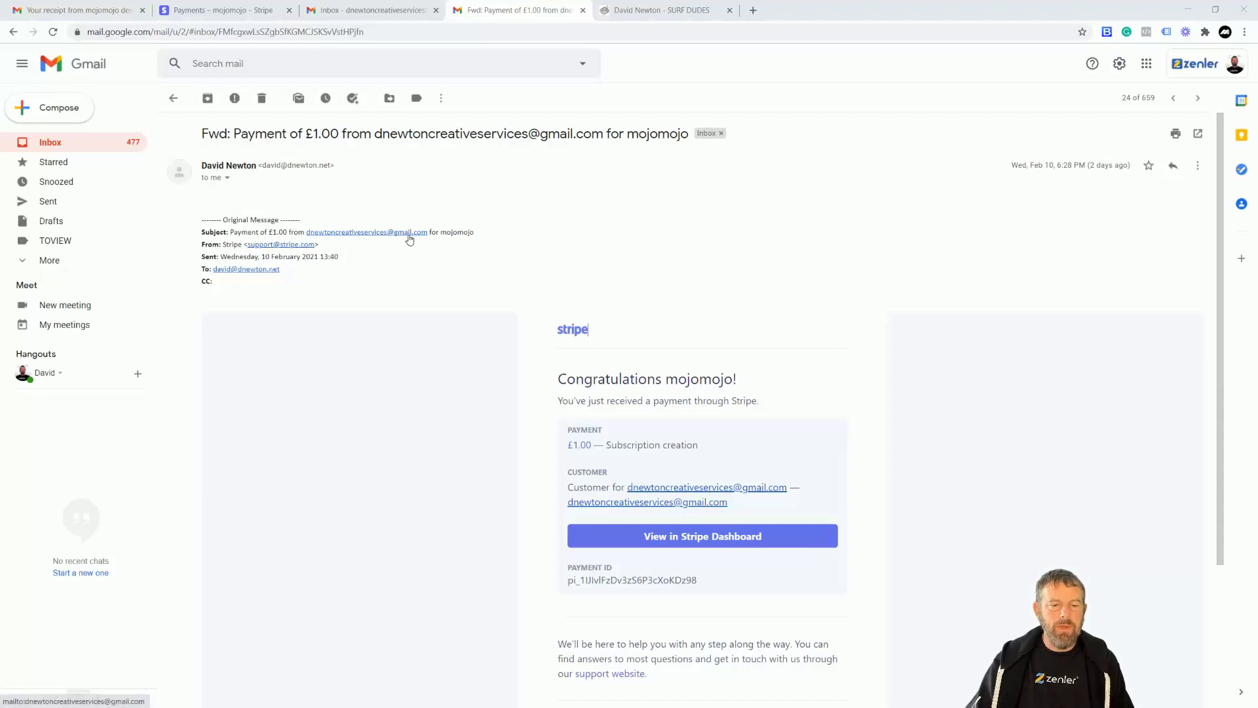
# Highlight the payment ID and Subscription creation description in the forwarded £1.00 Stripe notification.
pyautogui.moveTo(700, 582); pyautogui.dragTo(556, 573)
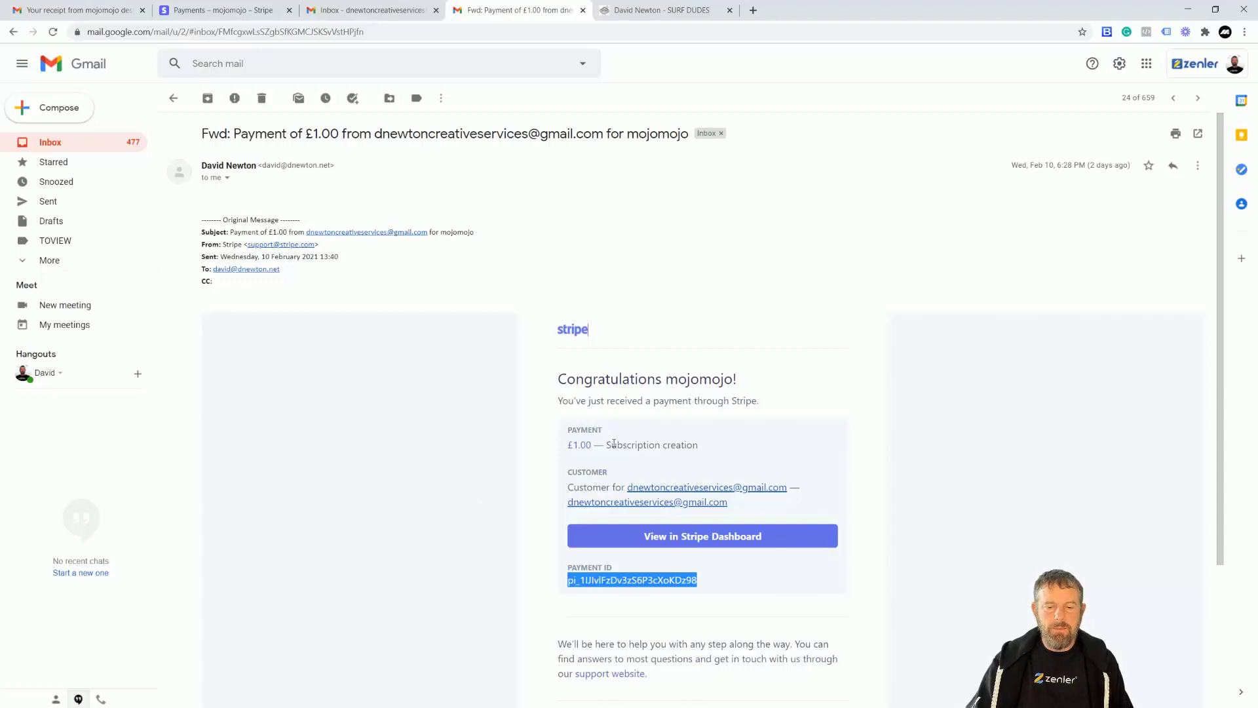
pyautogui.moveTo(612, 444); pyautogui.dragTo(700, 447)
pyautogui.click(480, 462)
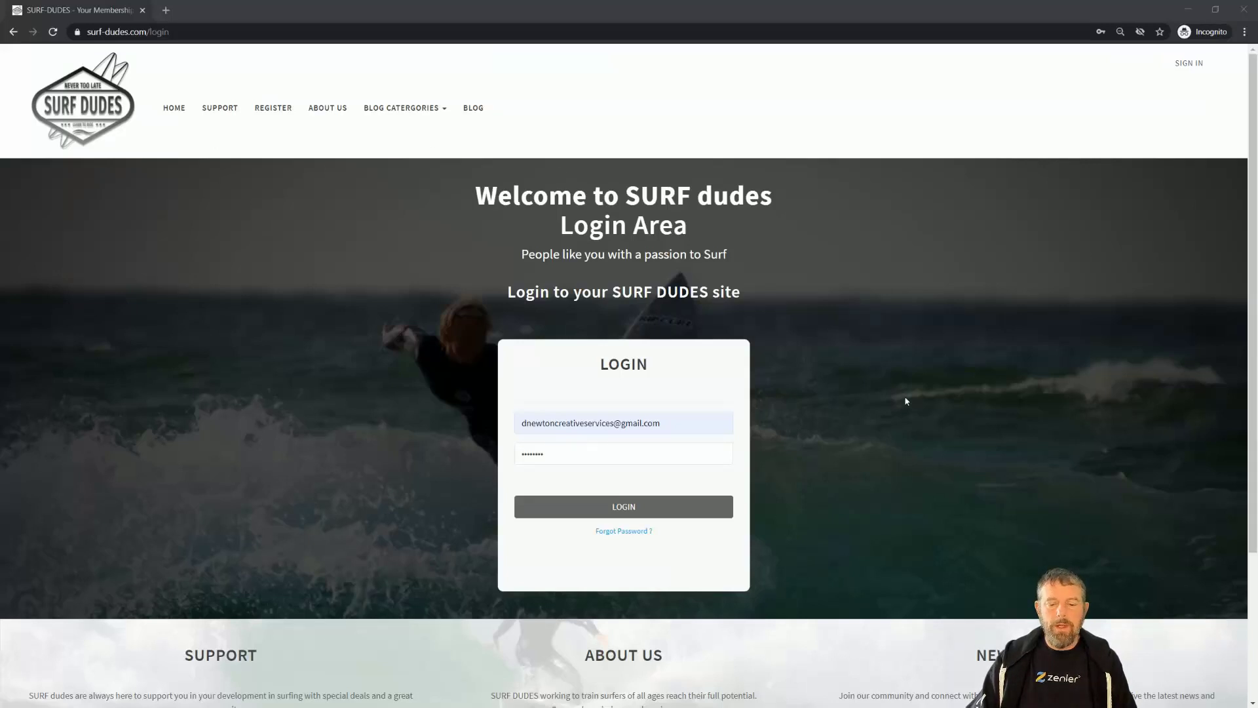
# Log in to surf-dudes.com as the student and go to My Account.
pyautogui.click(621, 509)
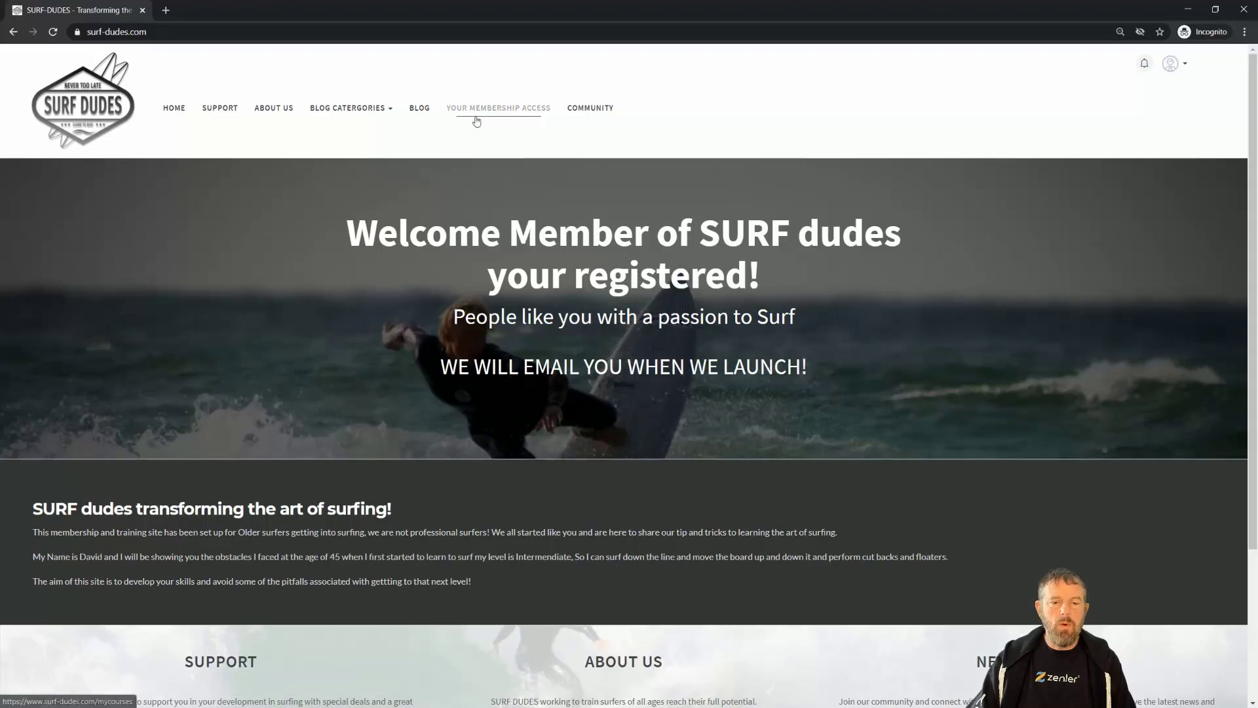
pyautogui.click(1182, 70)
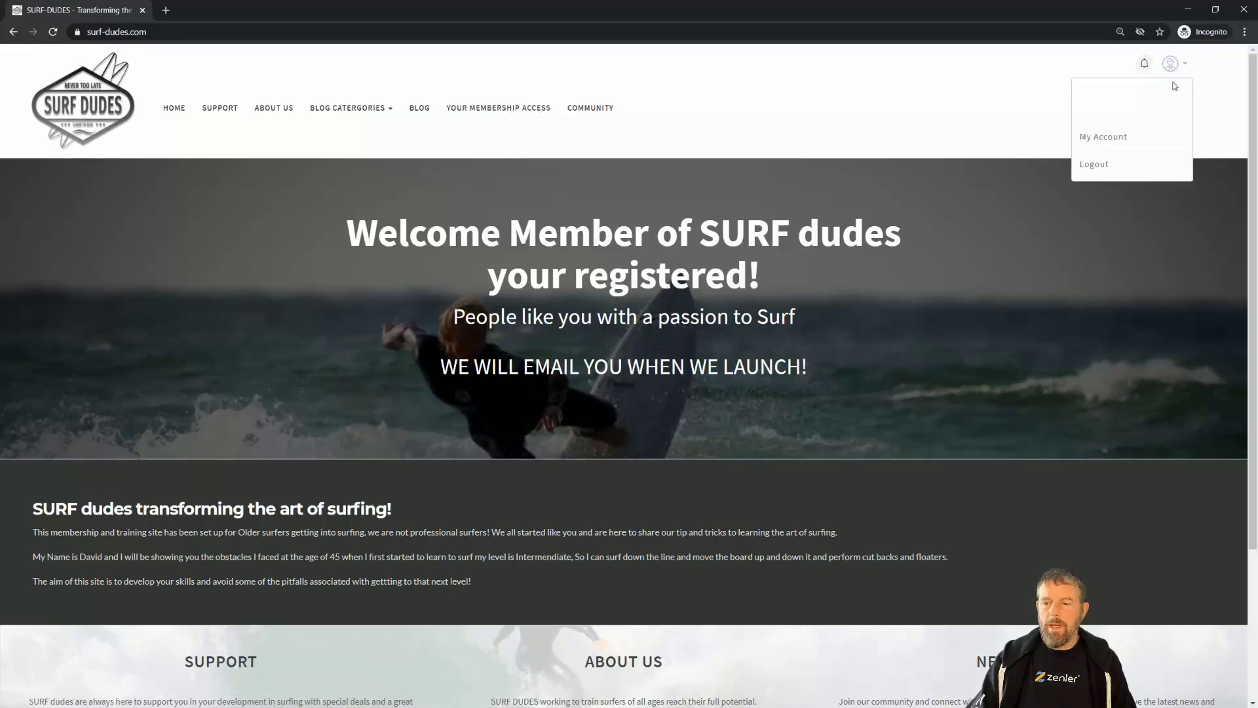
pyautogui.click(1104, 136)
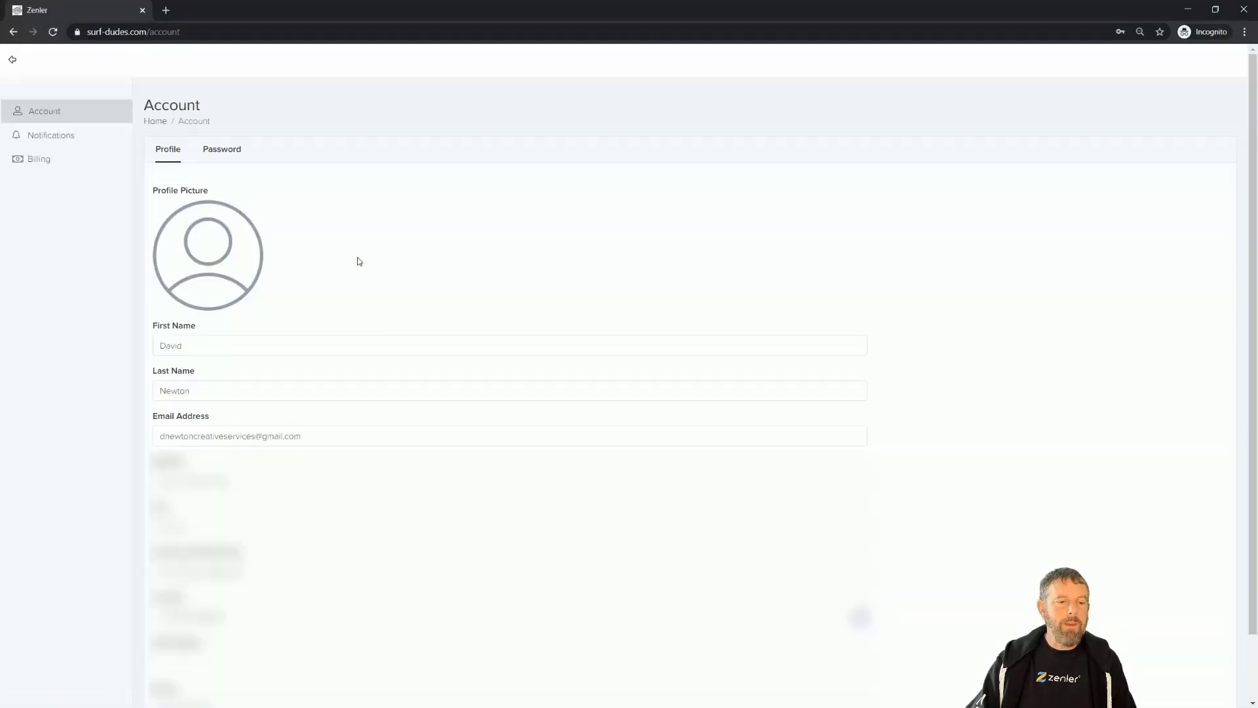
# Open Billing and check the order number and 10 Feb 2021 purchase date.
pyautogui.click(53, 136)
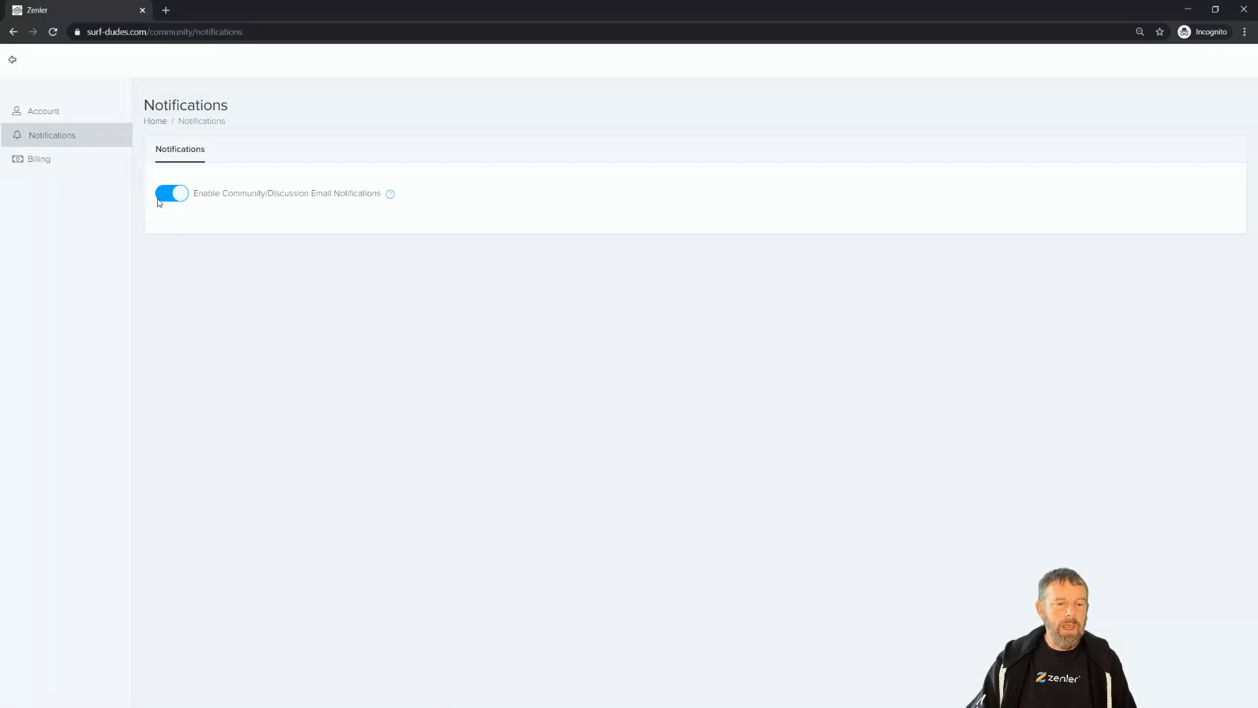
pyautogui.click(47, 166)
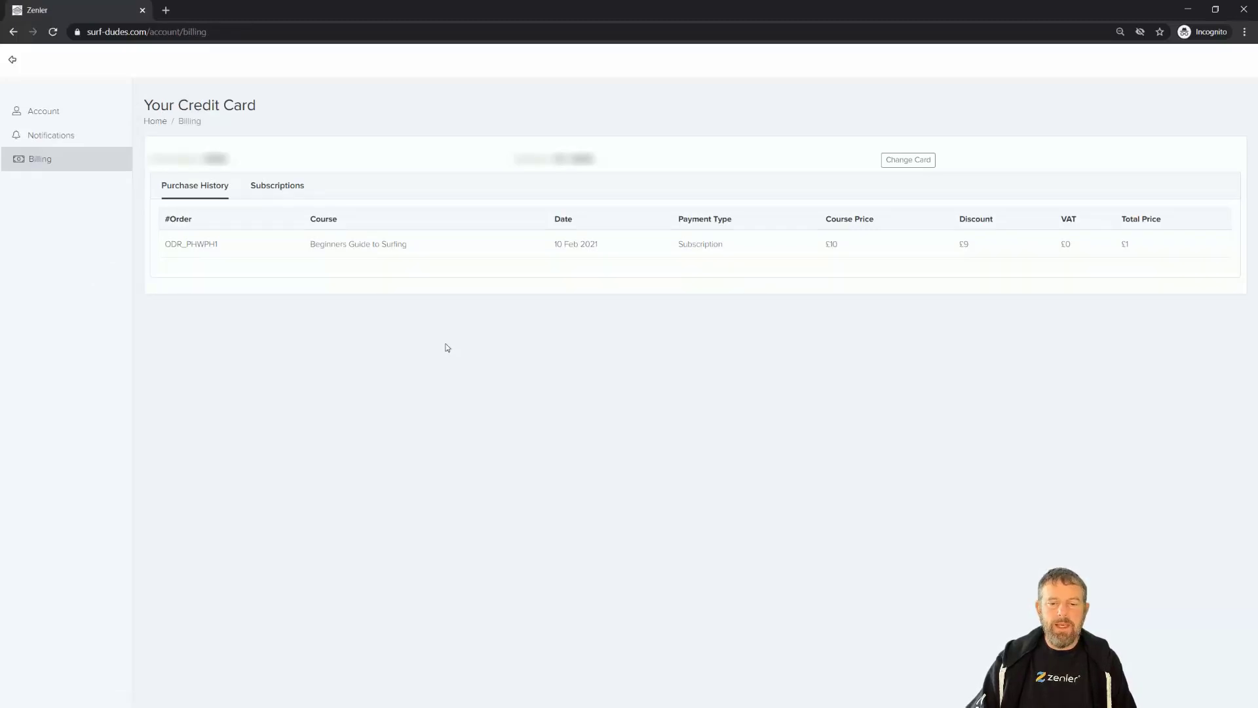
pyautogui.moveTo(223, 247); pyautogui.dragTo(191, 245)
pyautogui.moveTo(626, 242); pyautogui.dragTo(528, 241)
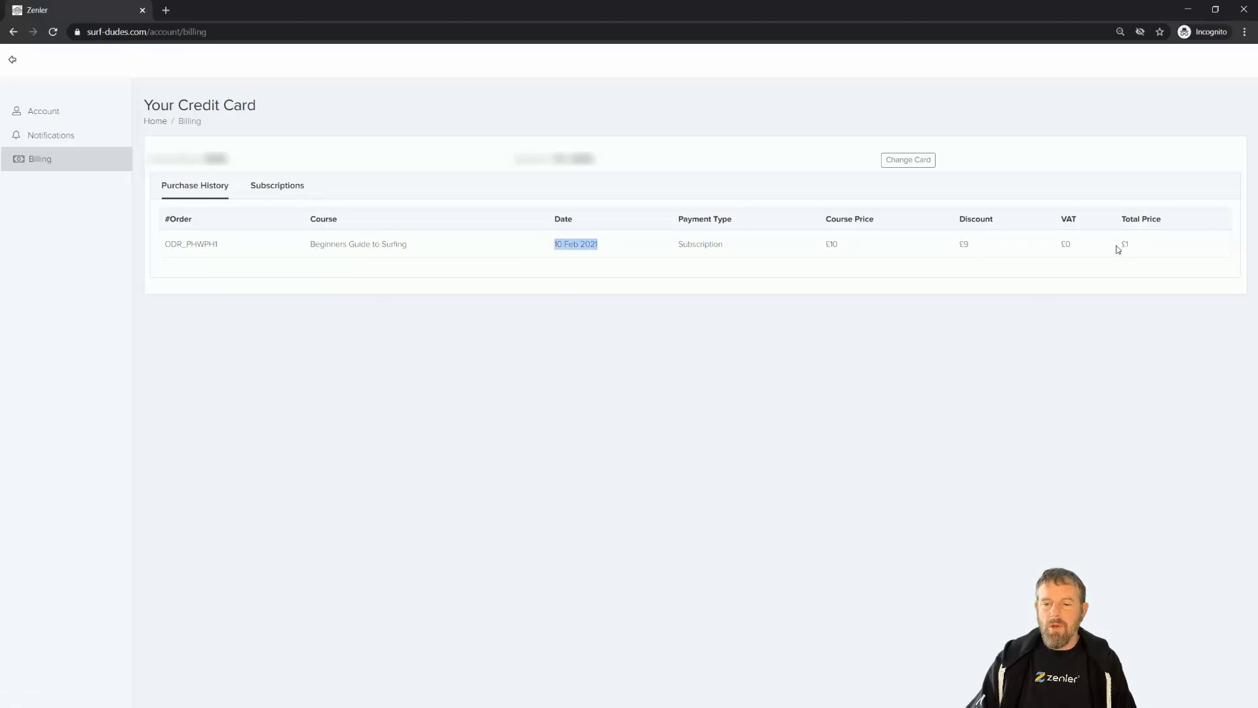
pyautogui.click(512, 334)
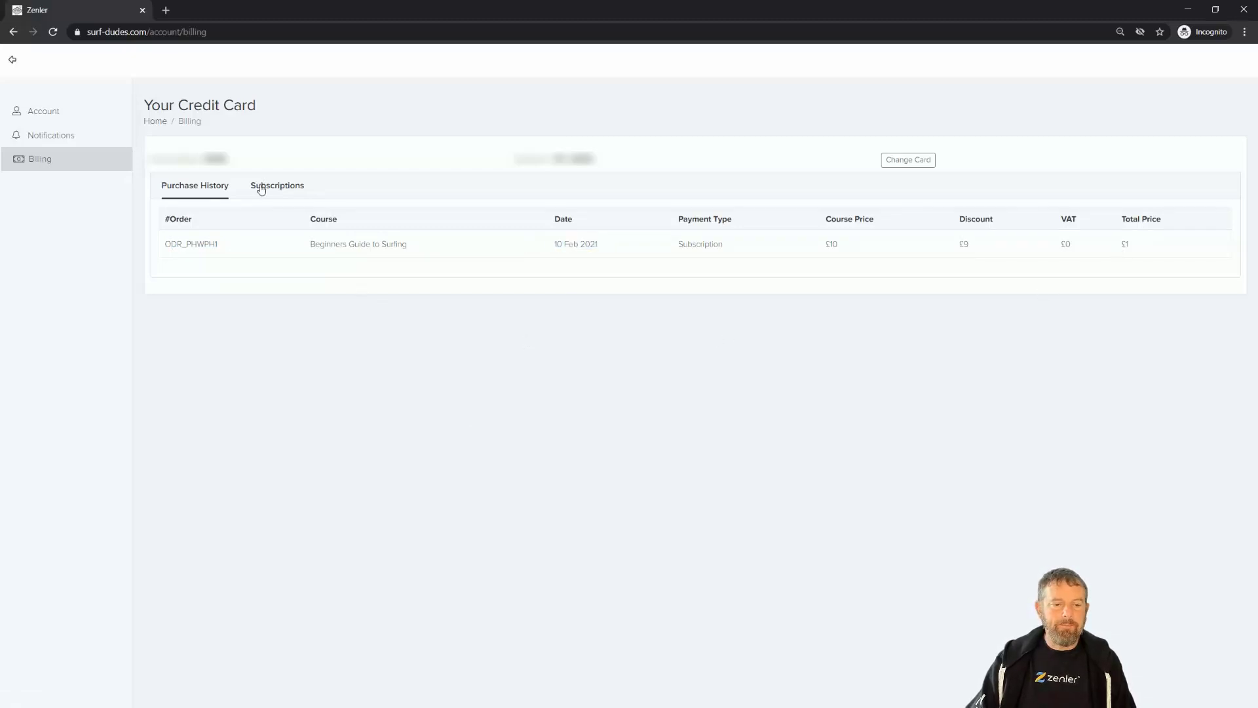
# Review the subscriptions list and start cancelling the Beginners Guide to Surfing subscription.
pyautogui.click(265, 188)
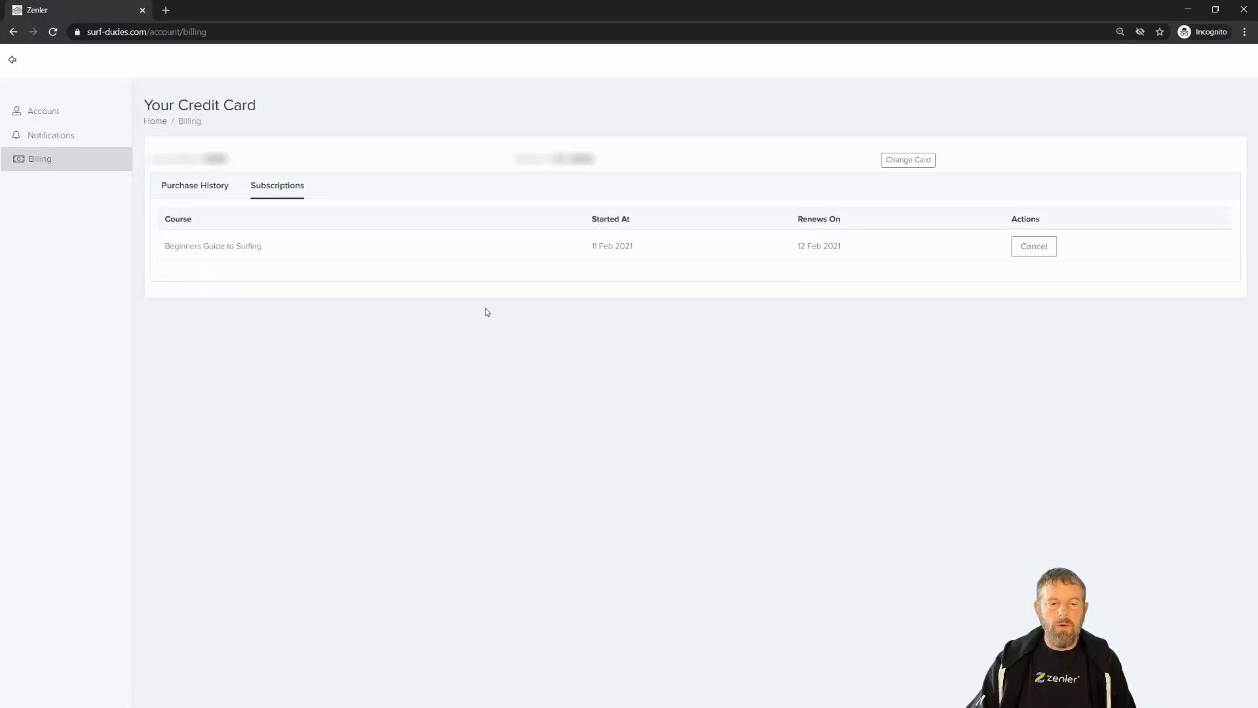
pyautogui.click(204, 191)
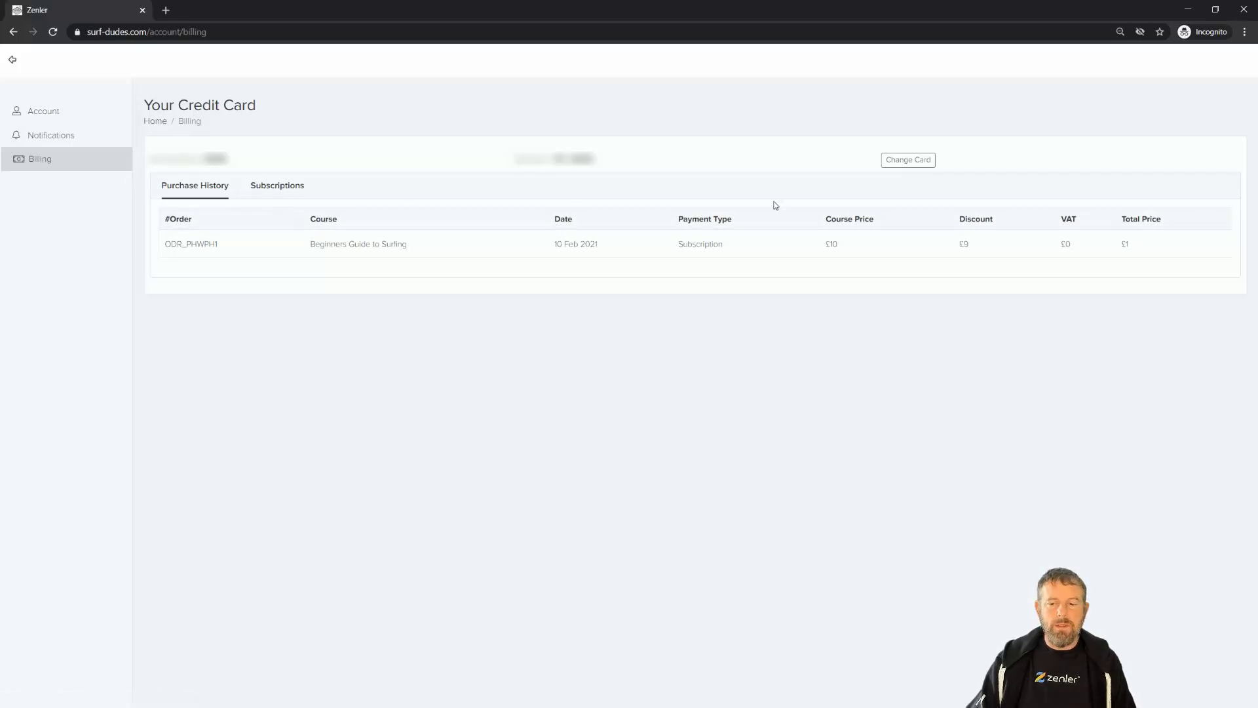
pyautogui.click(279, 188)
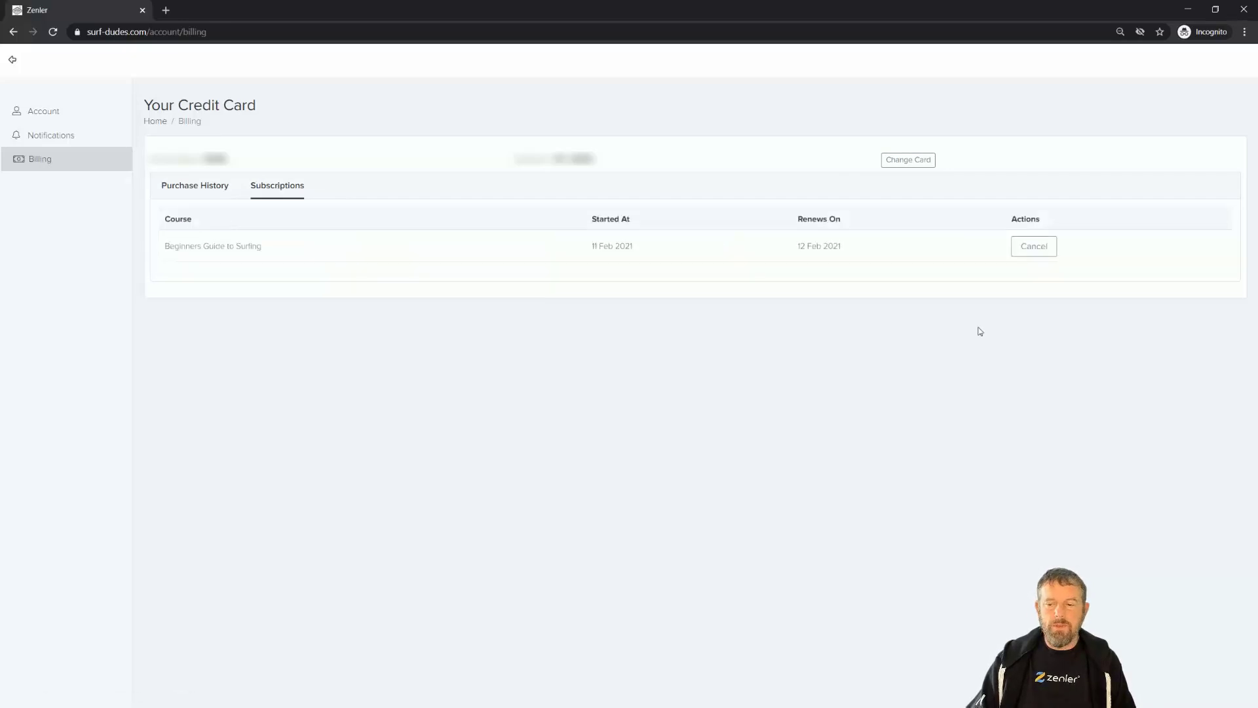
pyautogui.click(1020, 252)
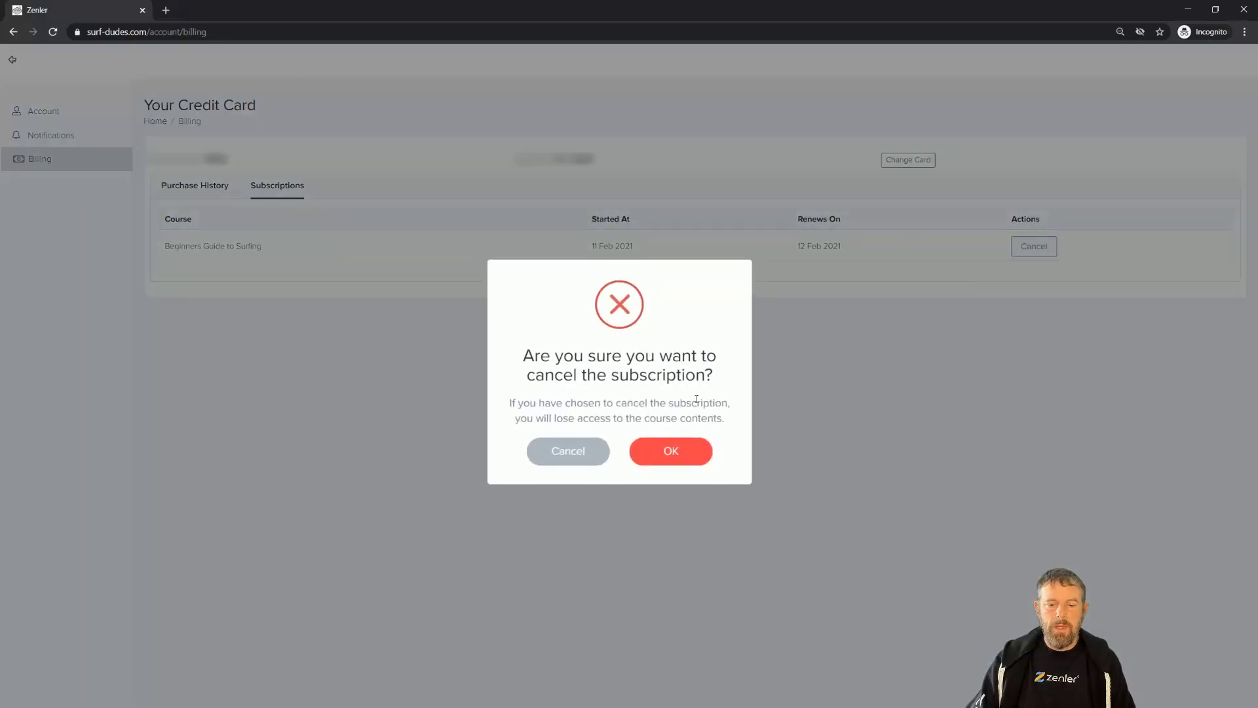
# Confirm cancelling the Beginners Guide to Surfing subscription.
pyautogui.moveTo(515, 359); pyautogui.dragTo(721, 375)
pyautogui.click(682, 458)
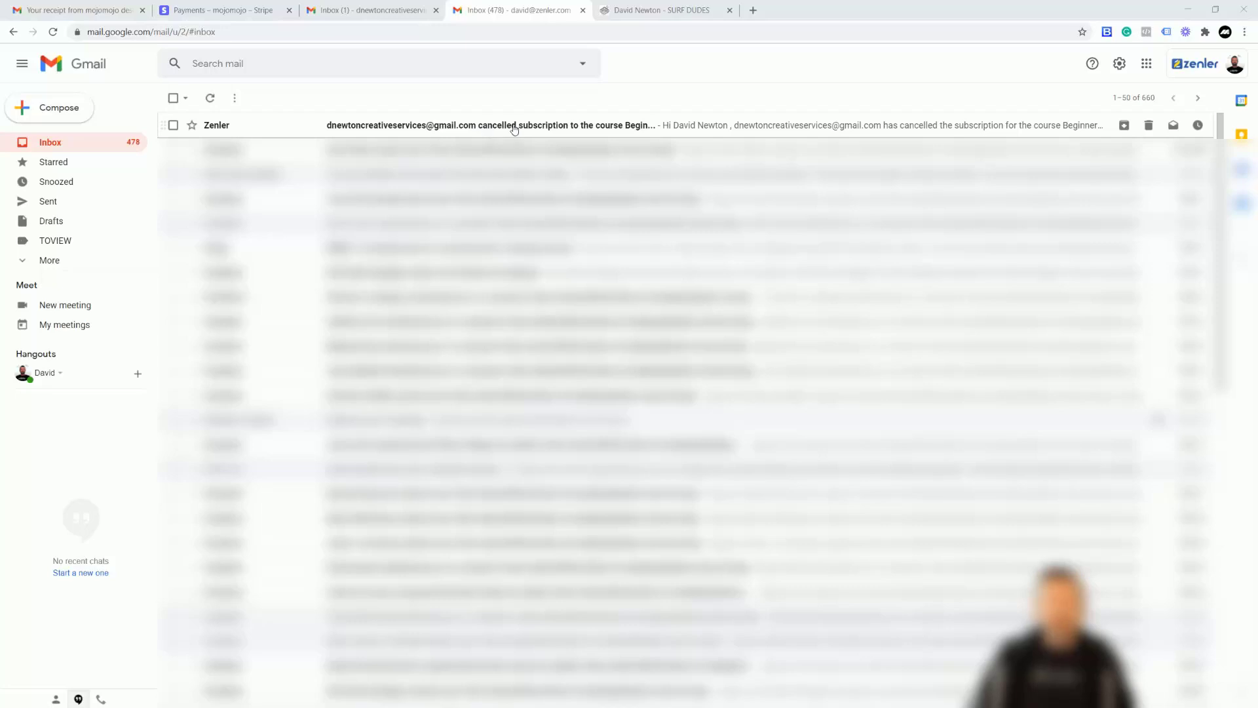
# Open the Zenler cancellation email and note it takes effect at the billing cycle's end.
pyautogui.click(591, 127)
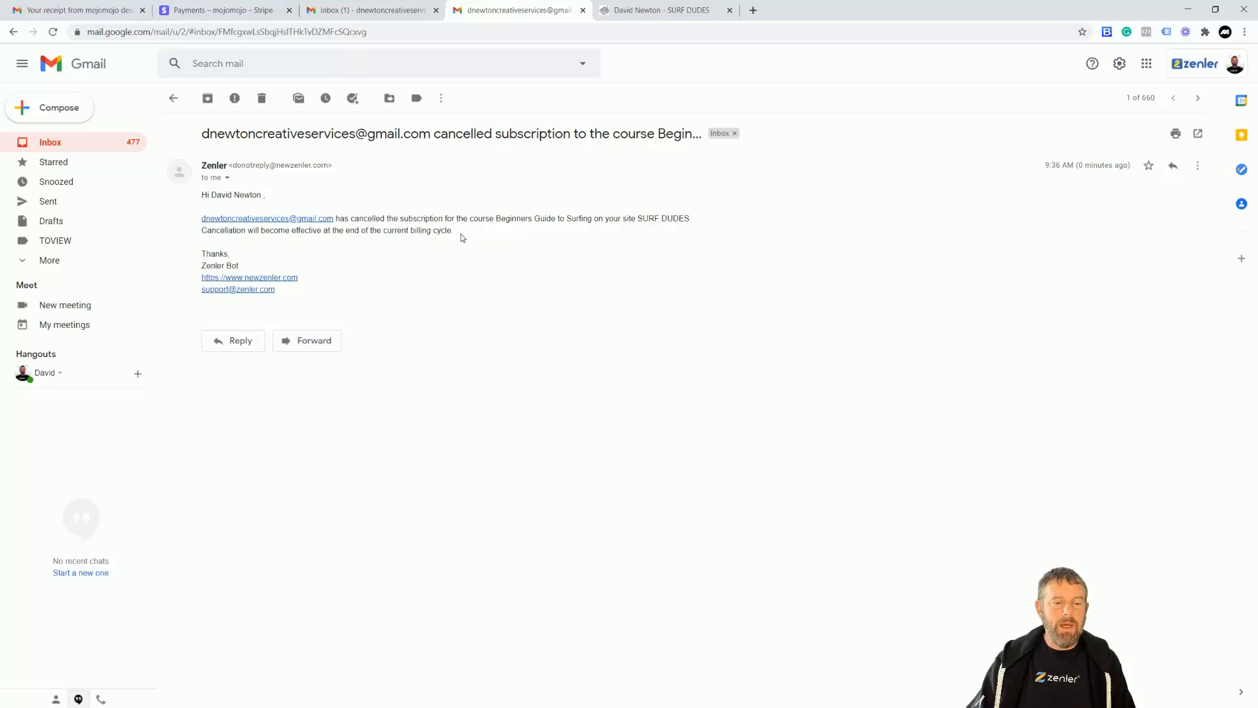
pyautogui.moveTo(455, 236); pyautogui.dragTo(204, 233)
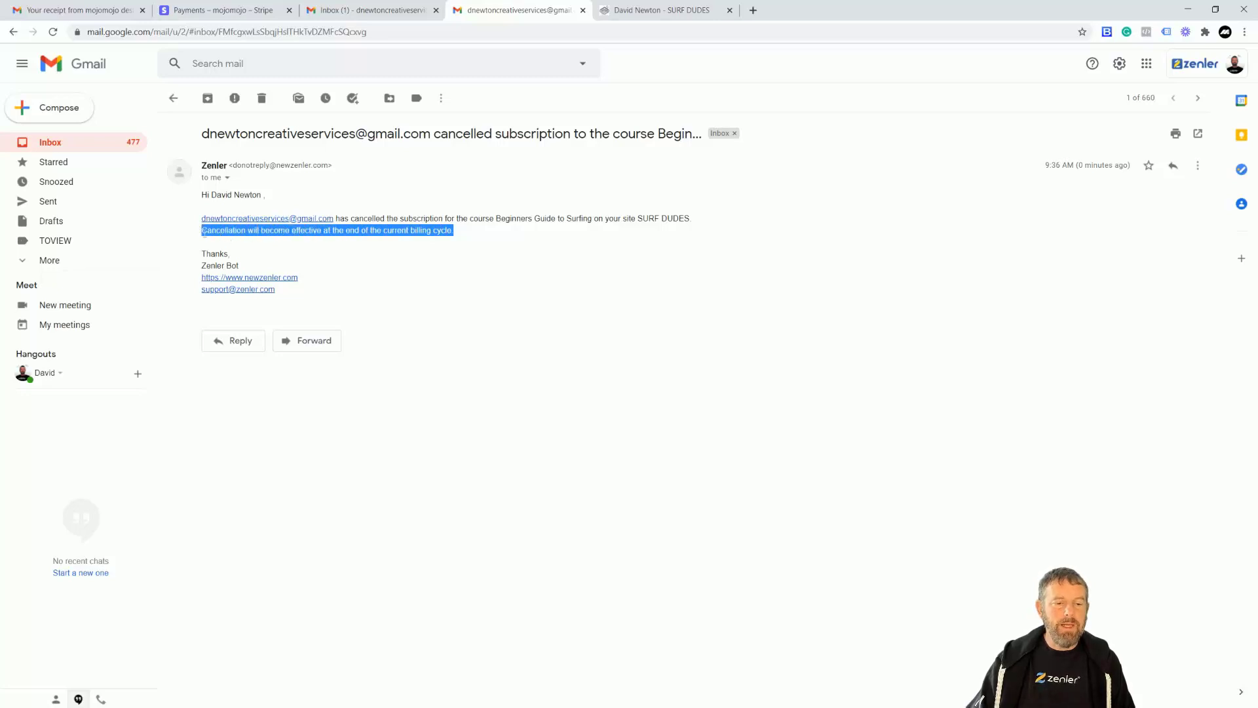
pyautogui.click(509, 250)
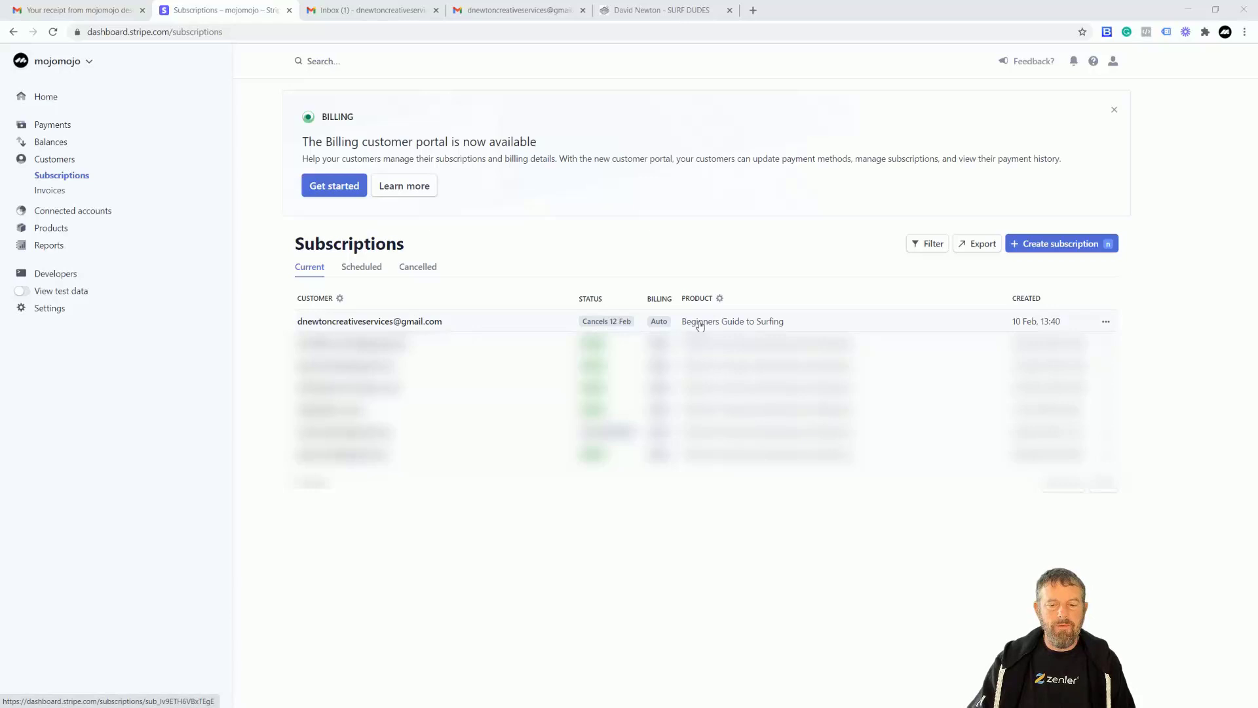
# Open the student's subscription, cancelling 12 Feb, and show its more-actions menu.
pyautogui.click(416, 322)
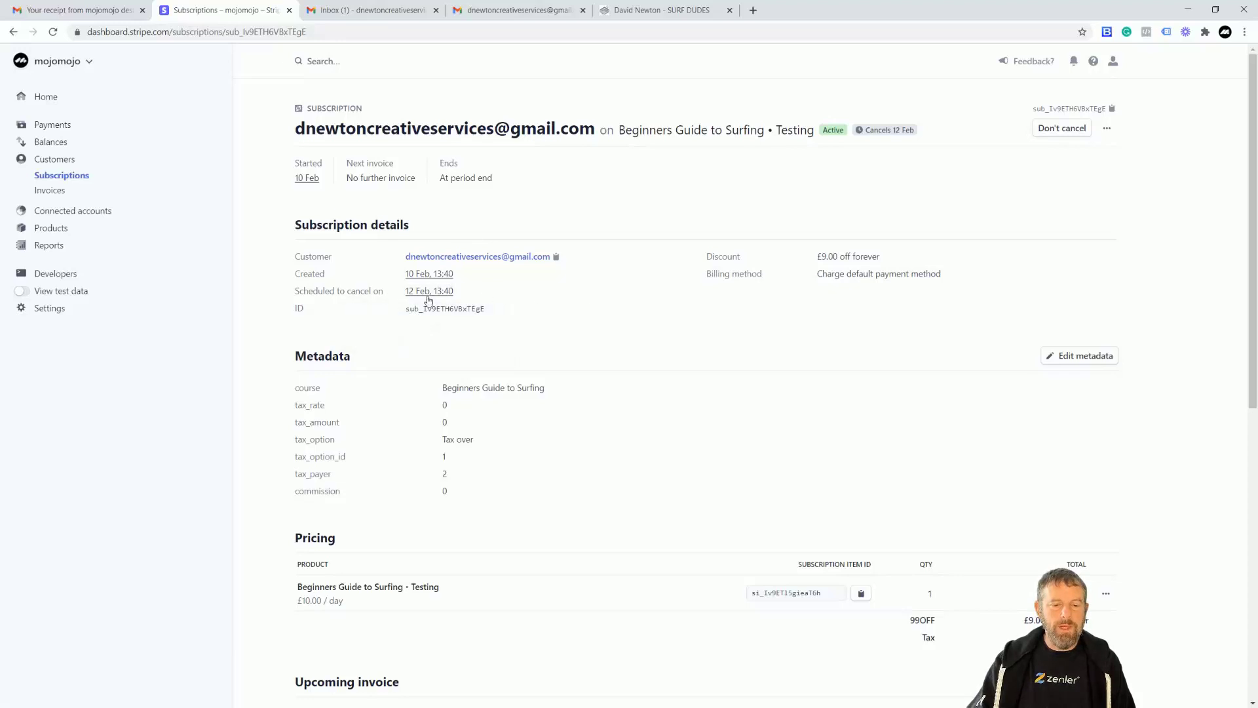
pyautogui.moveTo(426, 297)
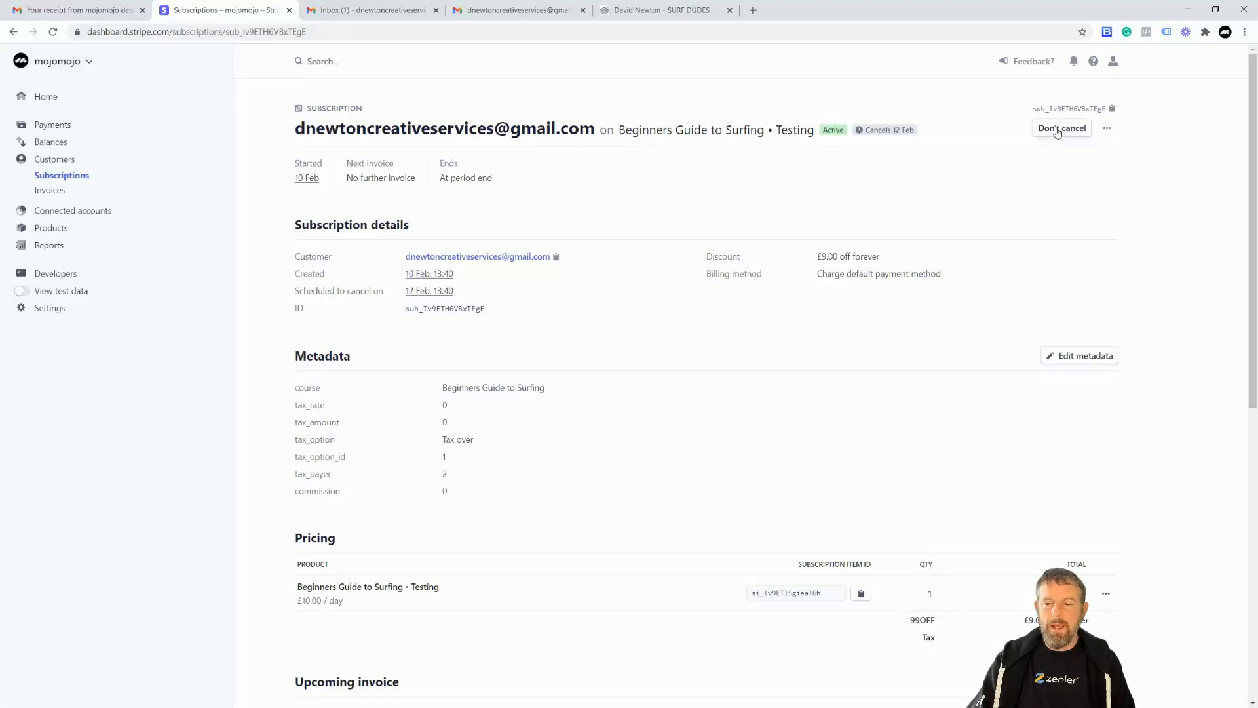
pyautogui.click(1107, 129)
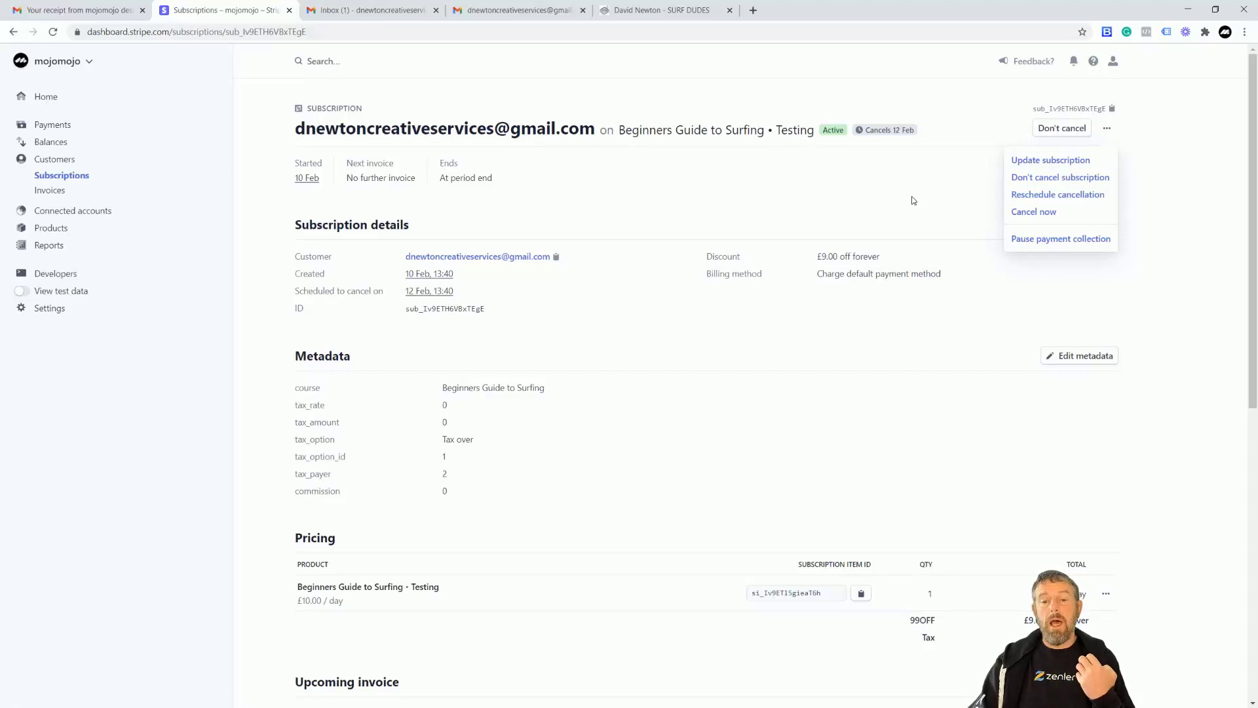
pyautogui.click(698, 11)
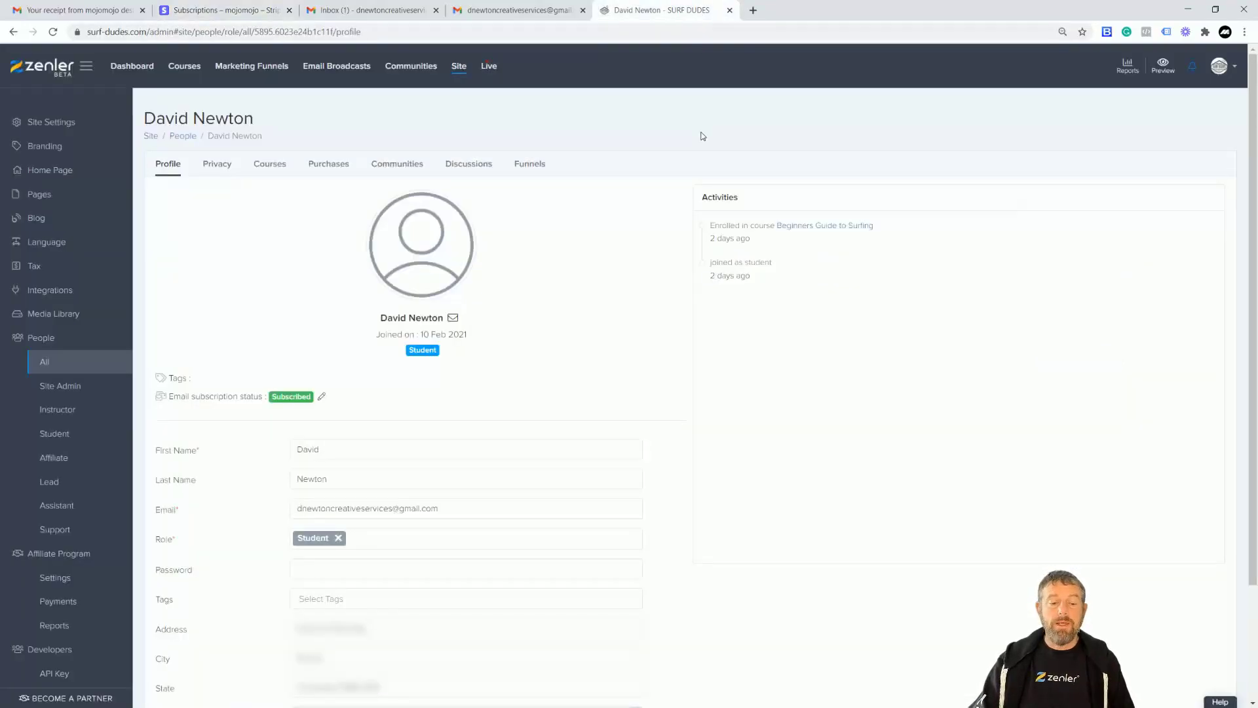
pyautogui.click(515, 10)
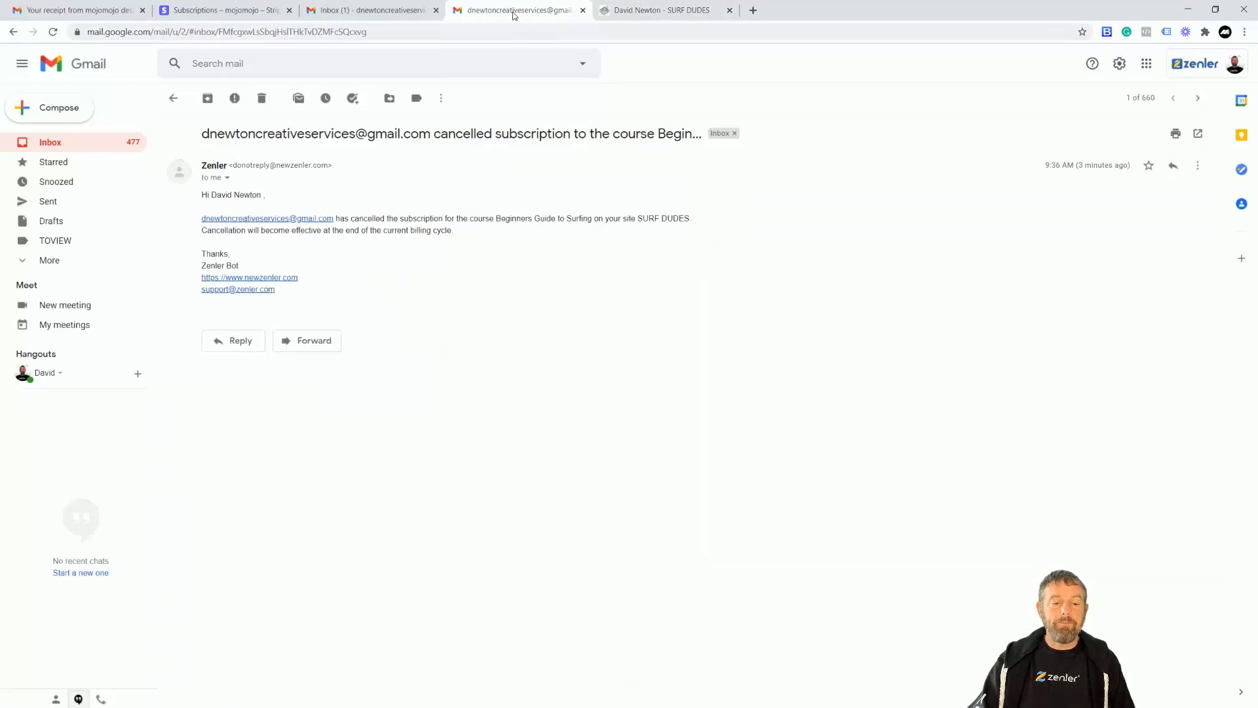
pyautogui.click(238, 17)
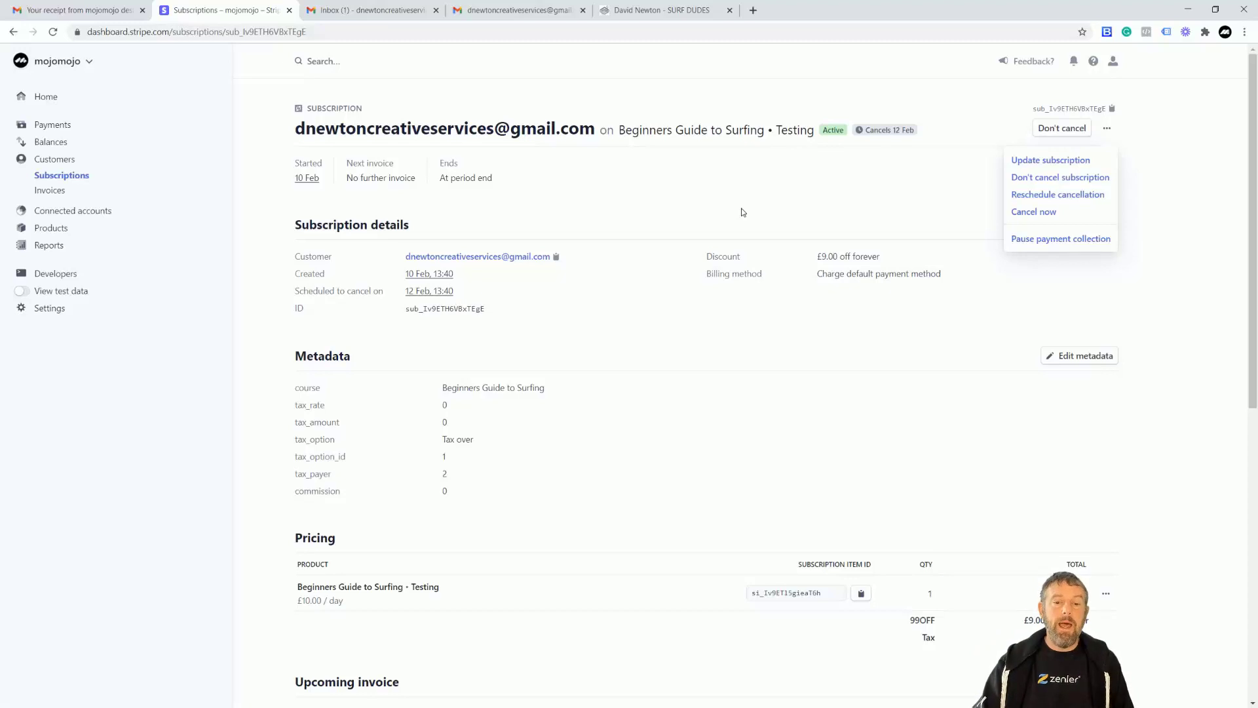
# Return to the Zenler email and highlight 'cancelled subscription' in its subject.
pyautogui.click(524, 17)
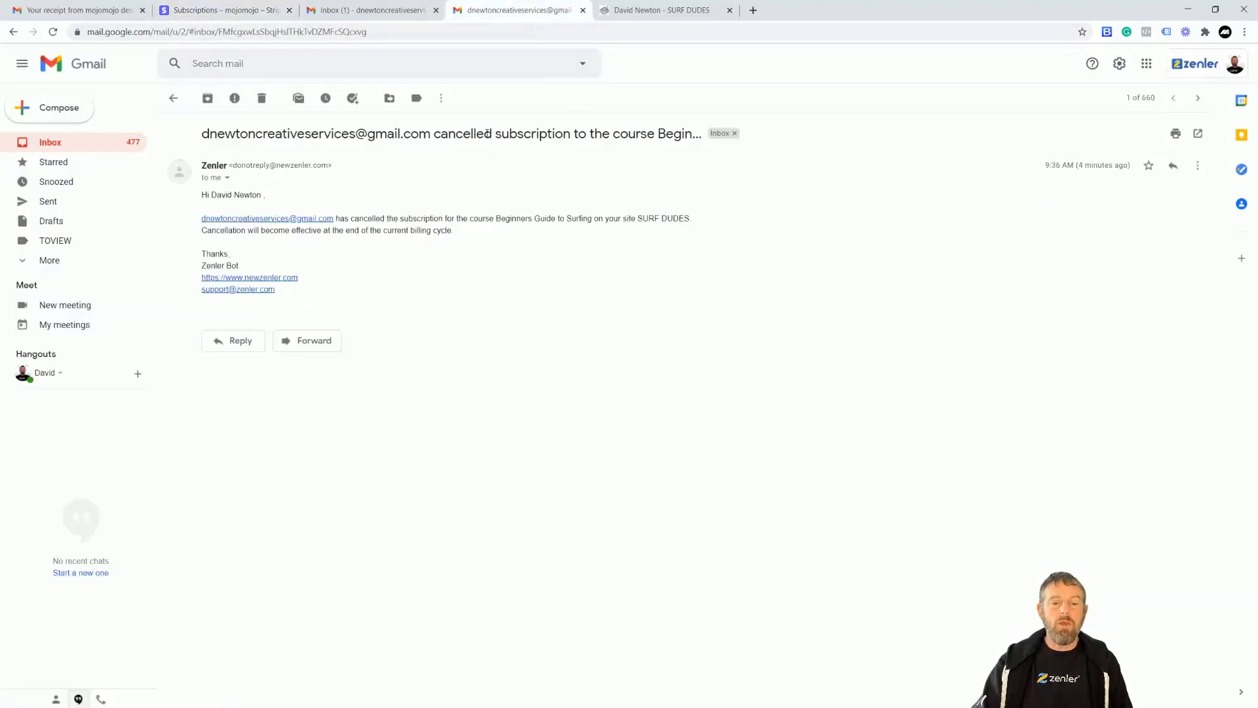
pyautogui.moveTo(437, 132); pyautogui.dragTo(572, 135)
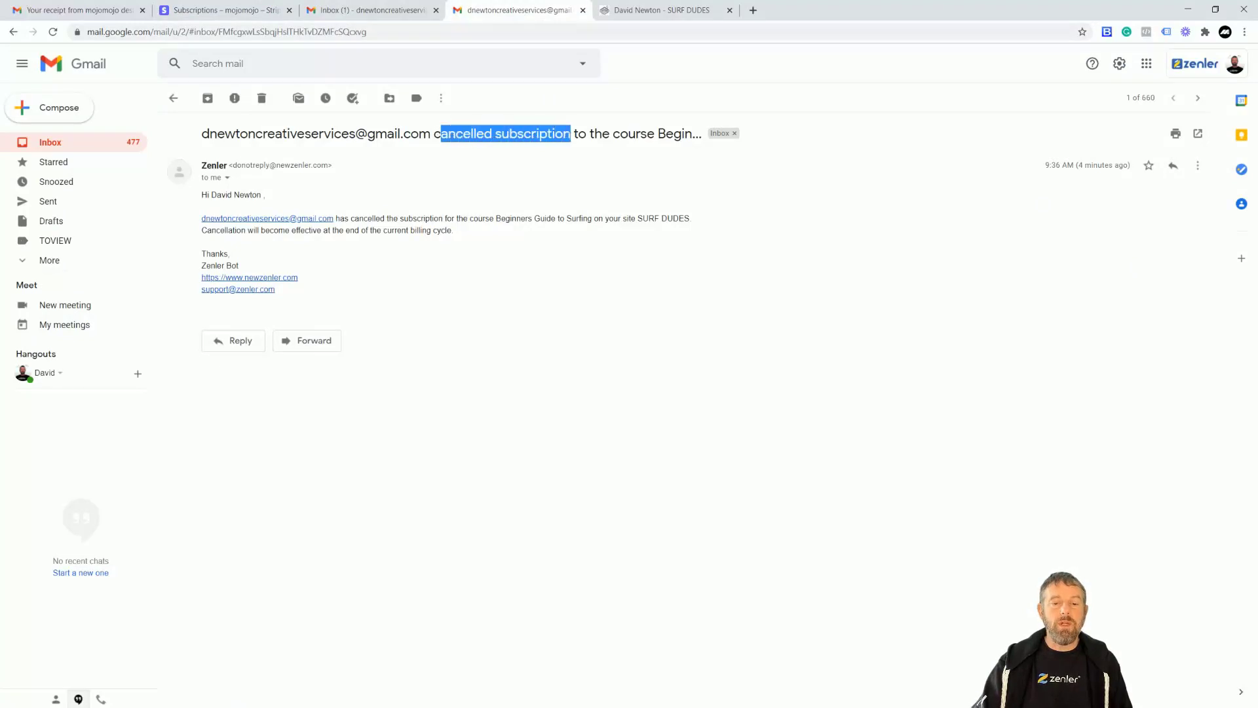
pyautogui.click(649, 270)
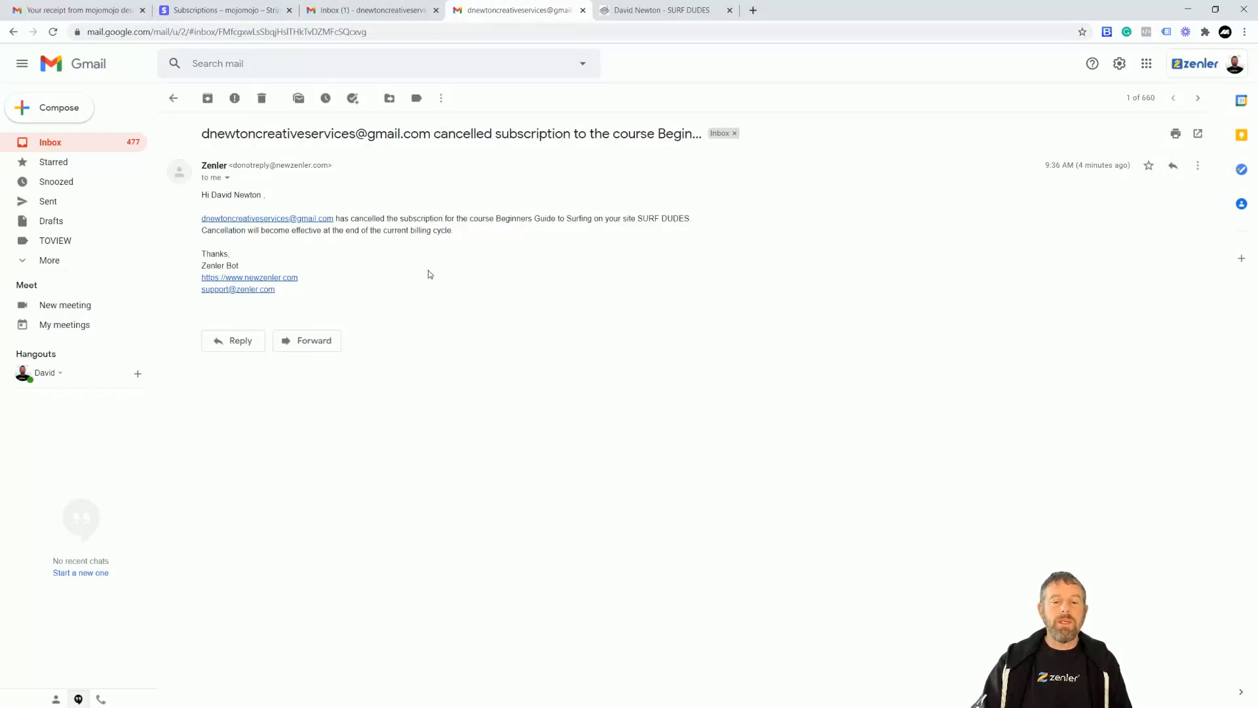